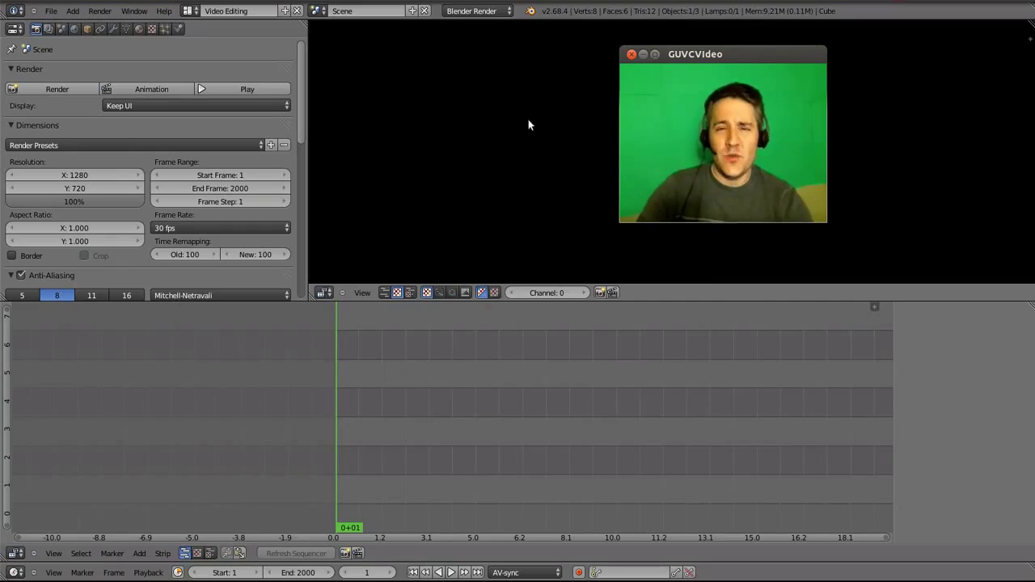
Switch the screen layout from Video Editing to Default
click(188, 10)
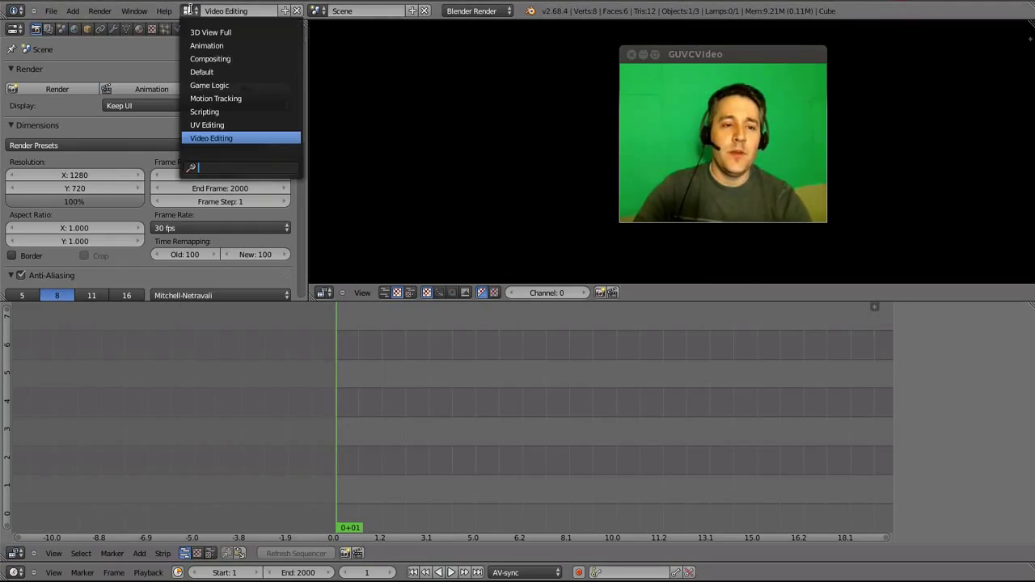
click(205, 71)
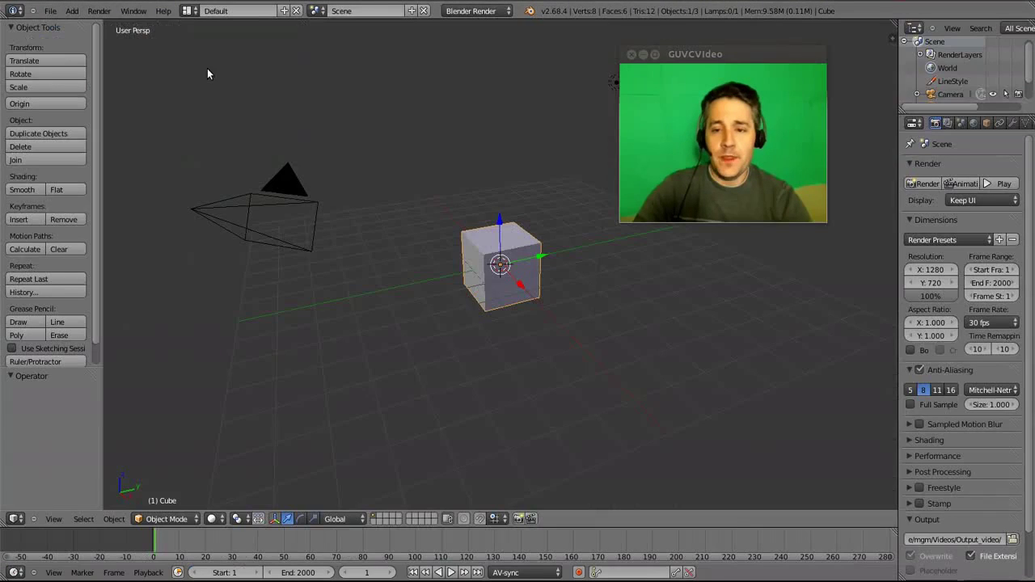
mouse_move(734, 50)
mouse_down()
mouse_move(777, 44)
mouse_move(740, 55)
mouse_up()
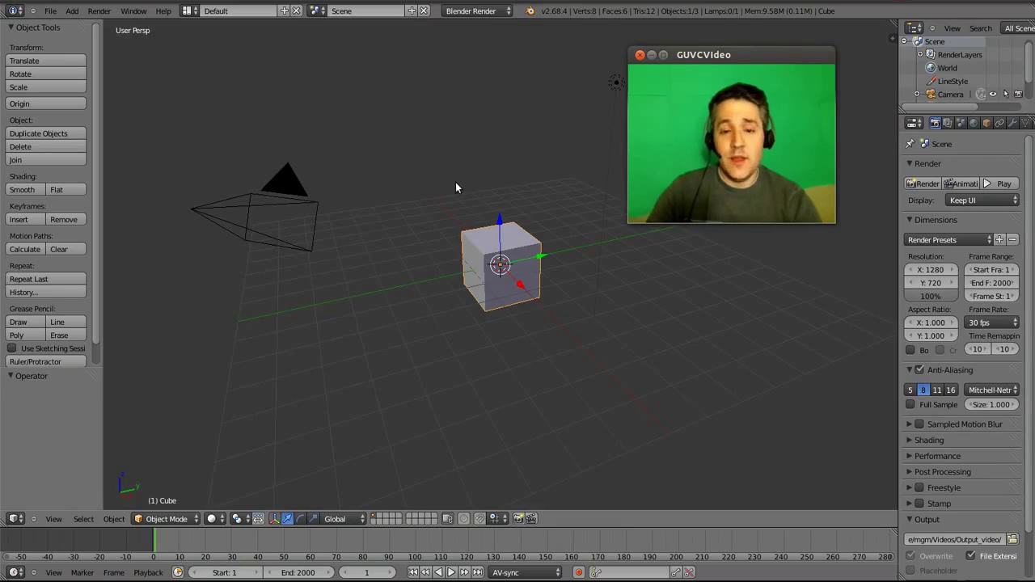
Delete the default cube from the scene
right_click(510, 247)
key(x)
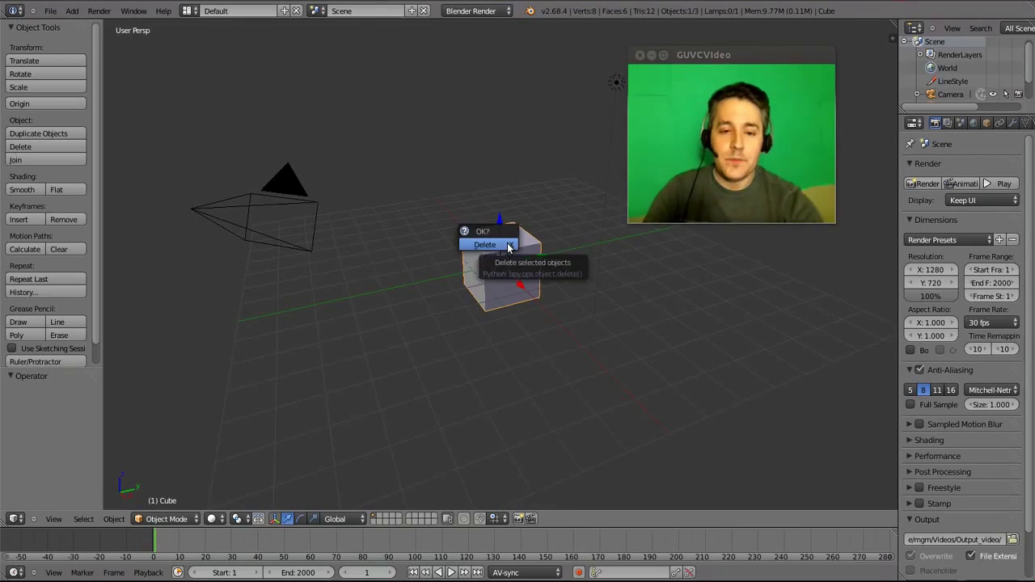
click(495, 246)
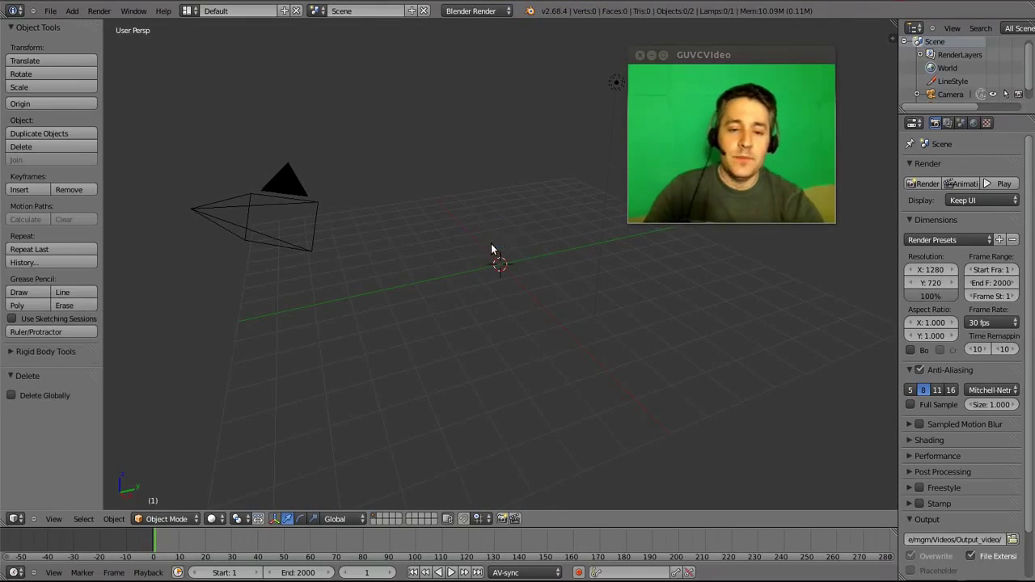
Find the Import Images as Planes add-on in the user preferences, make sure it is enabled, and close the preferences
click(51, 13)
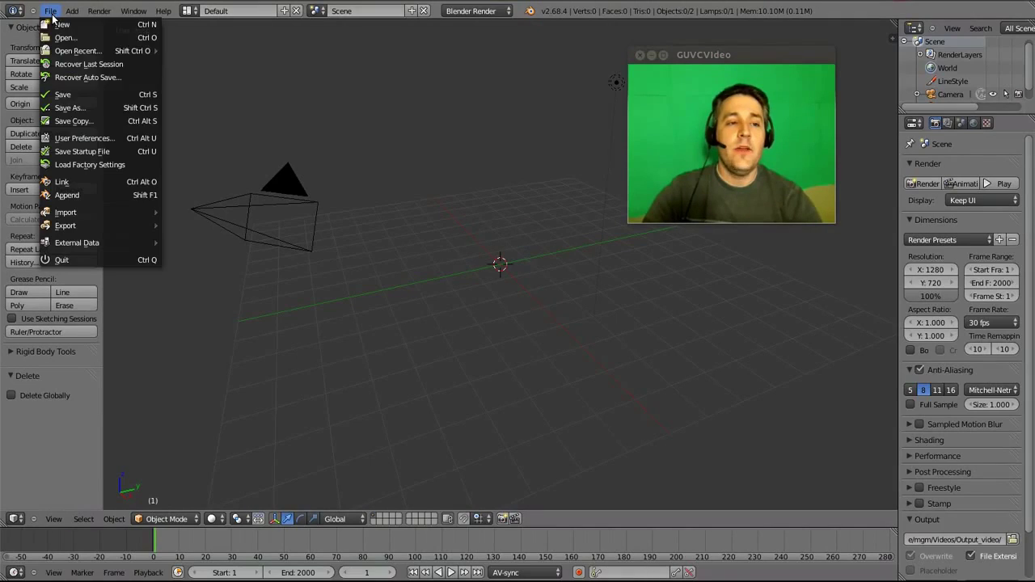
click(88, 139)
click(68, 55)
text(plane)
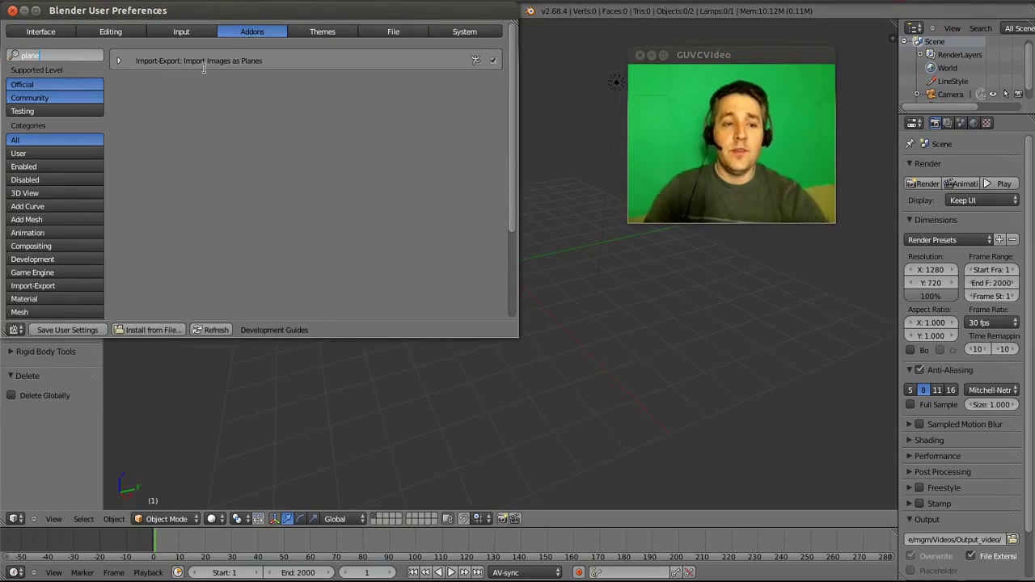
click(493, 62)
click(492, 62)
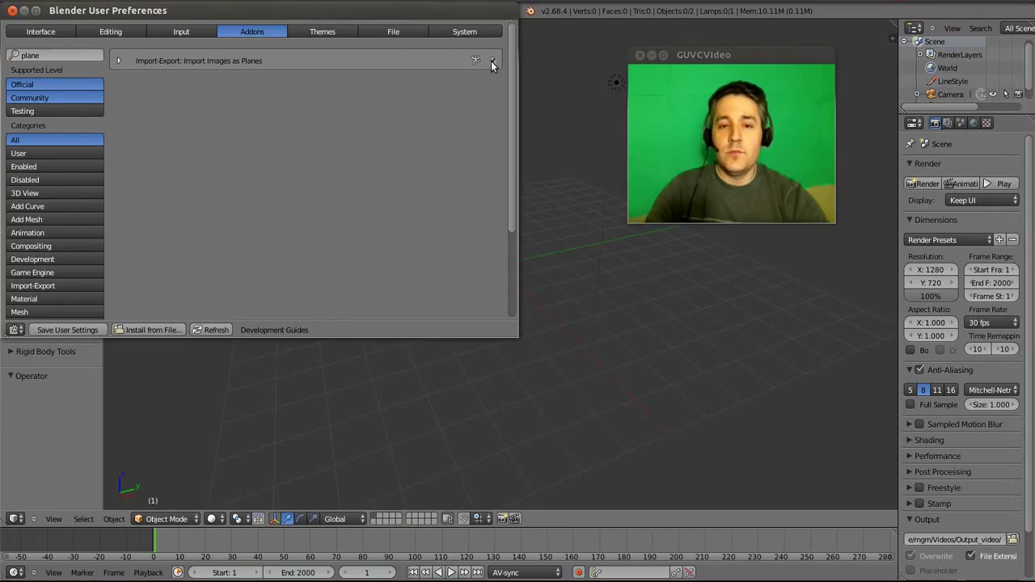
click(13, 11)
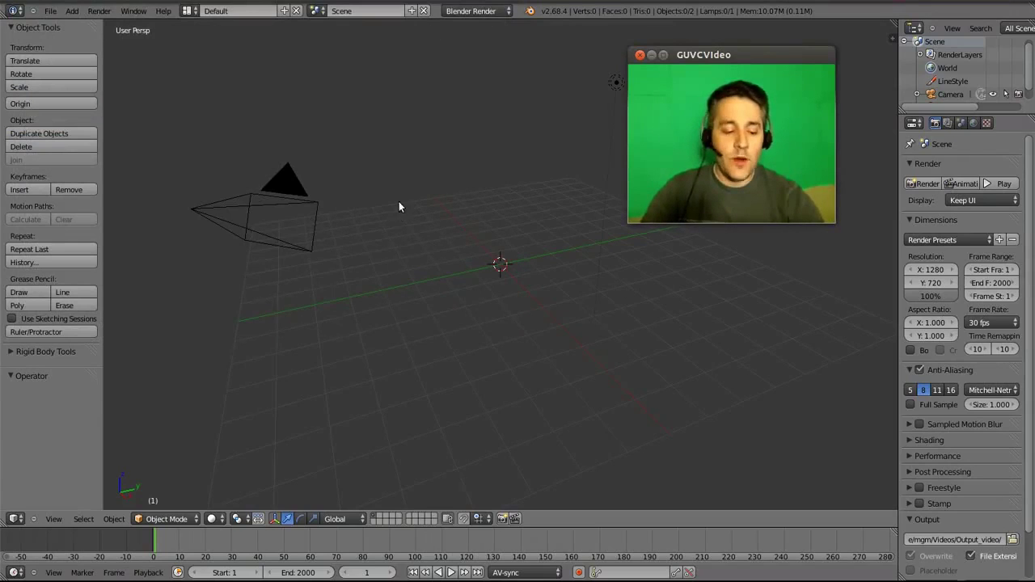
Place the 3D cursor at the centre of the grid and import capture-2.avi there with Import Images as Planes
click(503, 209)
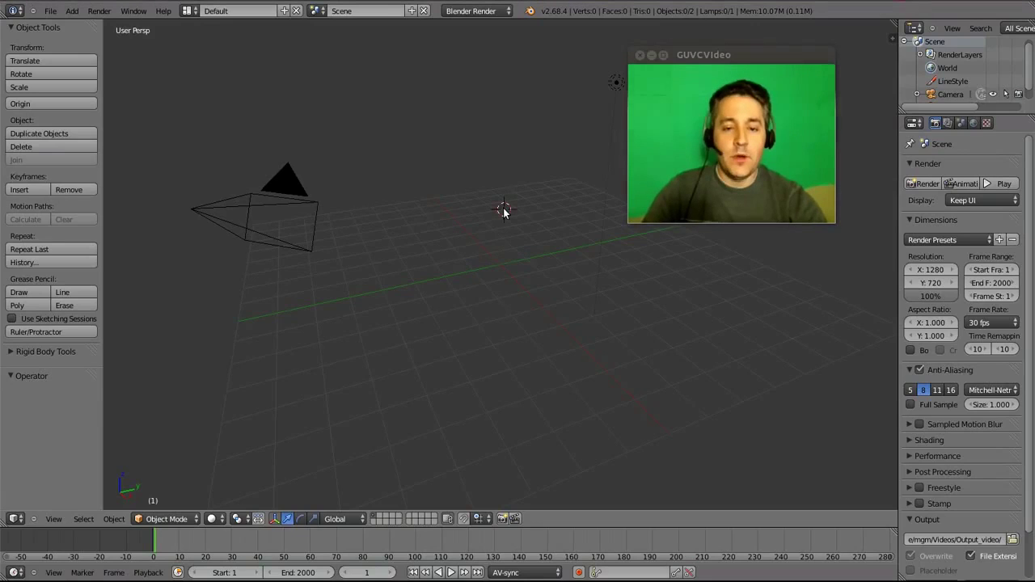
click(500, 264)
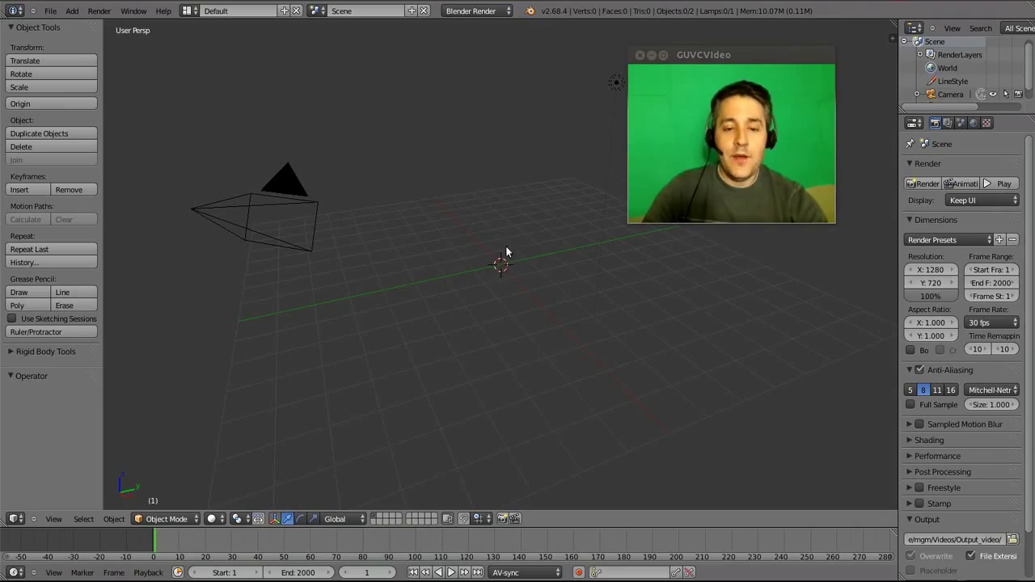
key(space)
text(plane)
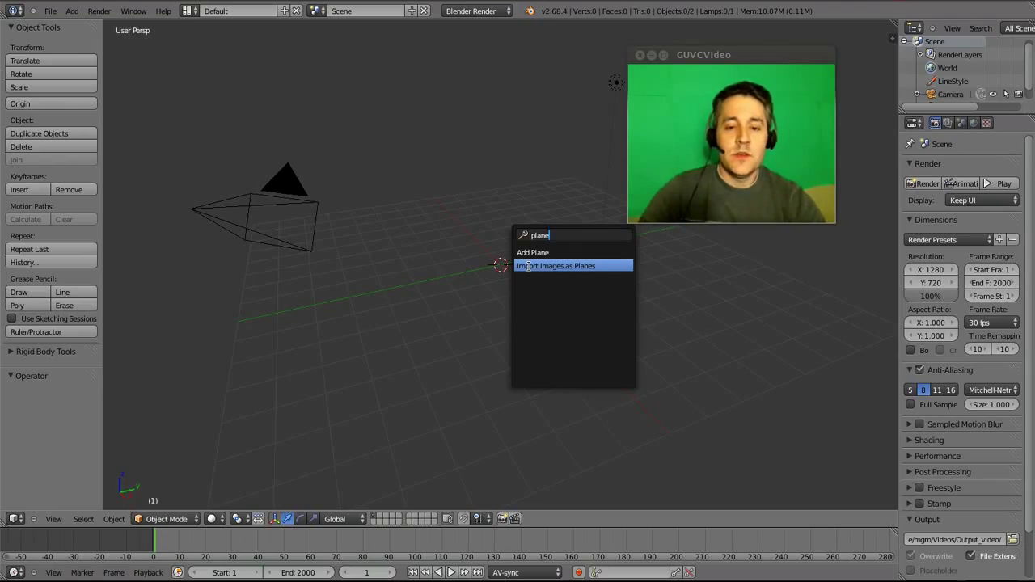
click(529, 266)
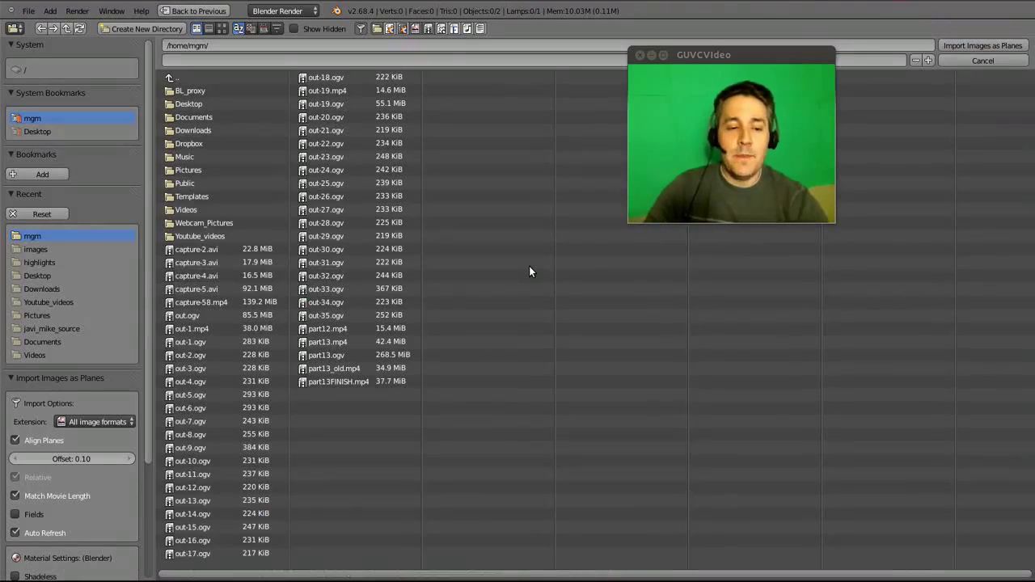
double_click(193, 248)
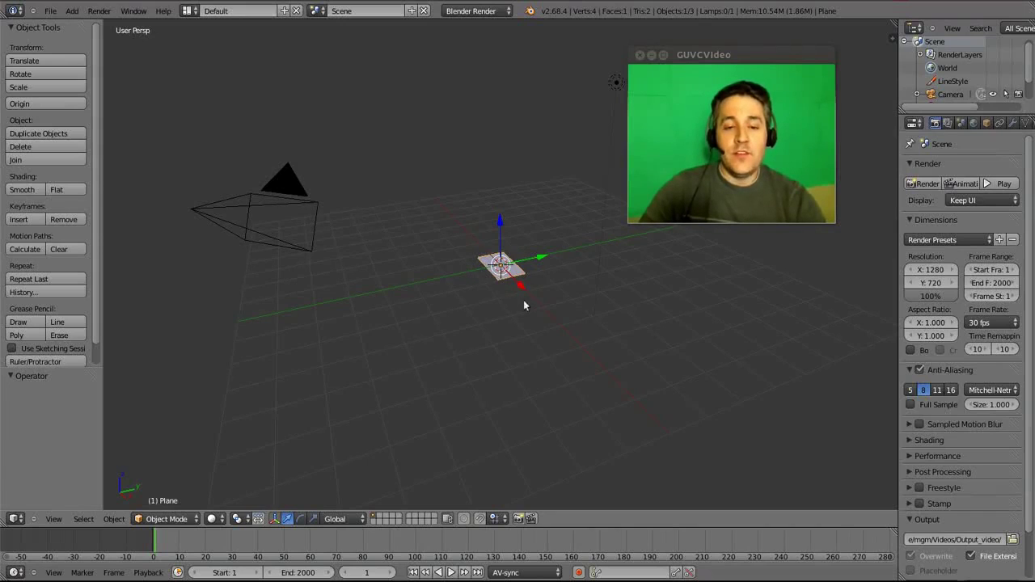
Set the viewport shading to Texture and look at the video plane from the top view
click(215, 519)
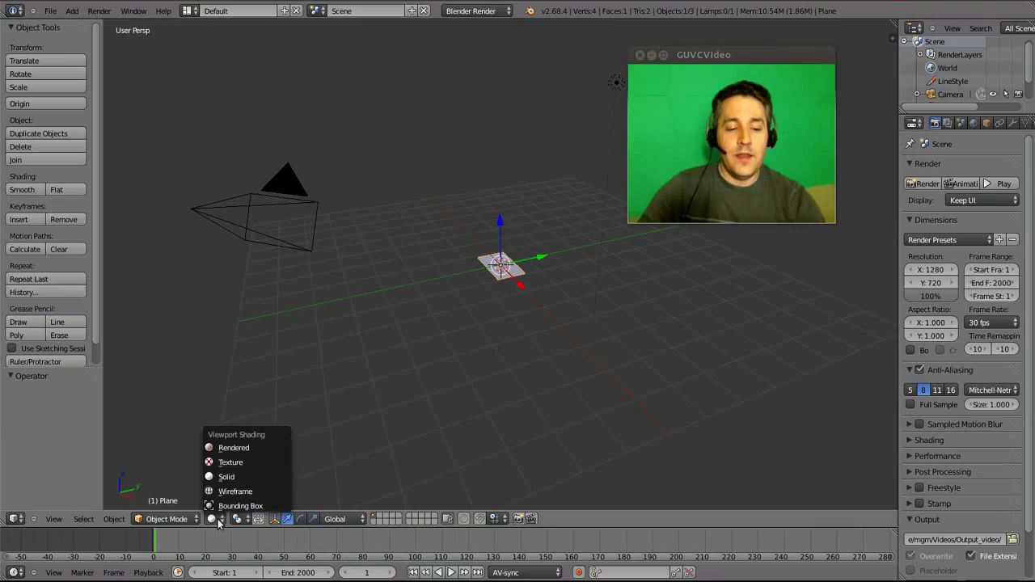
click(226, 463)
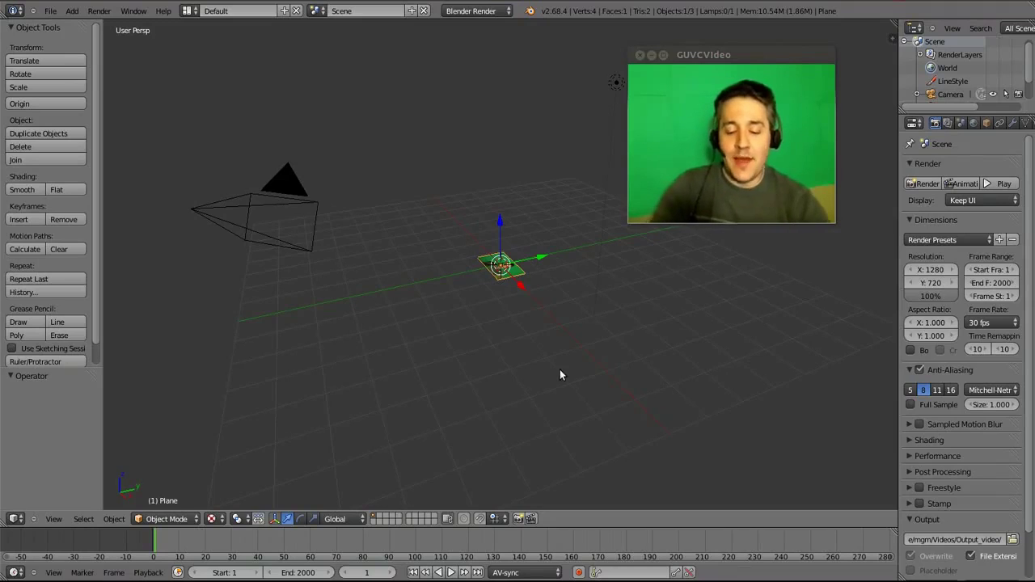
key(KP_7)
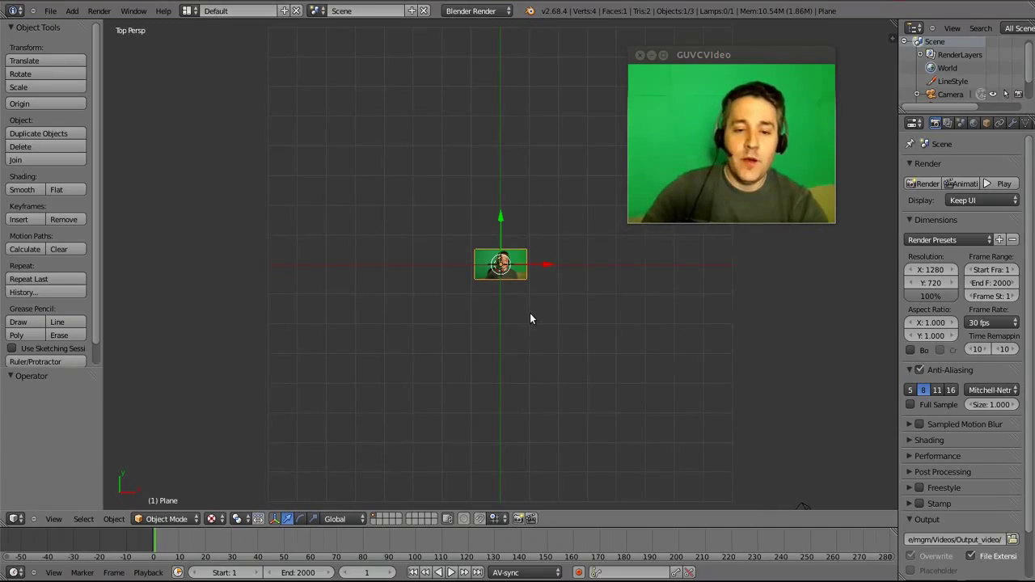
scroll(529, 318, up, 8)
scroll(530, 318, up, 5)
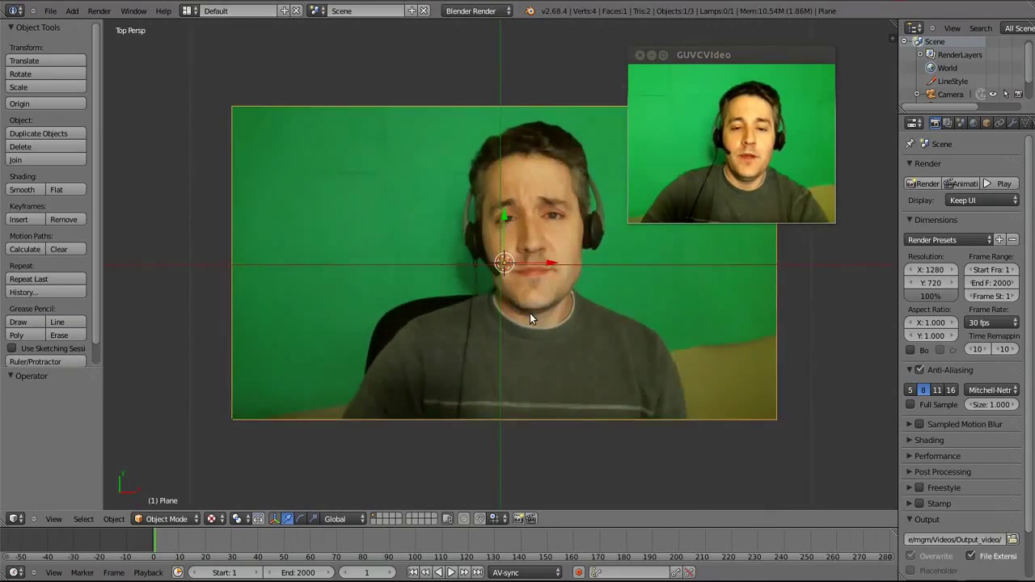
scroll(529, 317, down, 2)
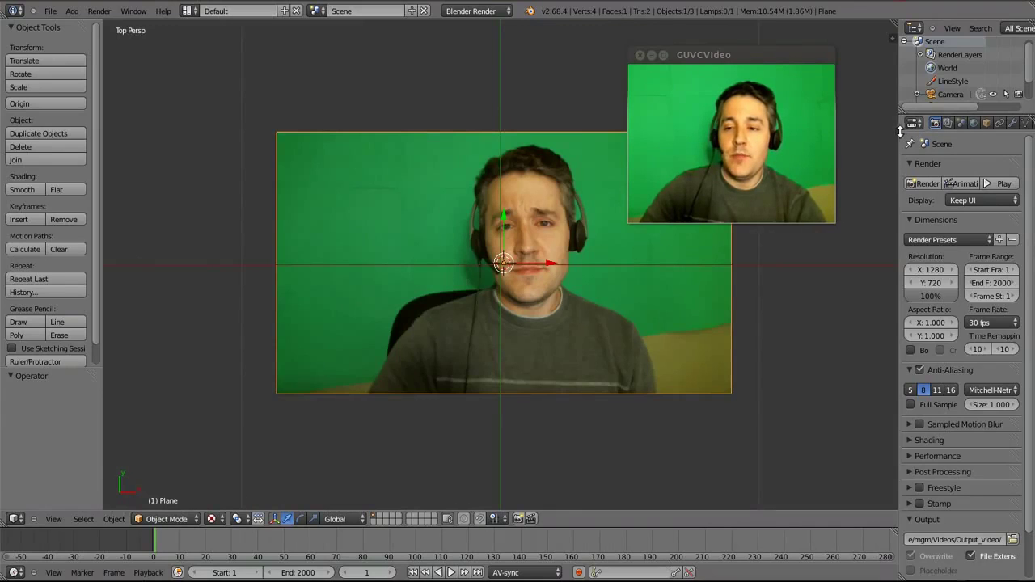
Widen the properties area and make the video plane's capture-2 material Shadeless
drag(899, 134, 843, 134)
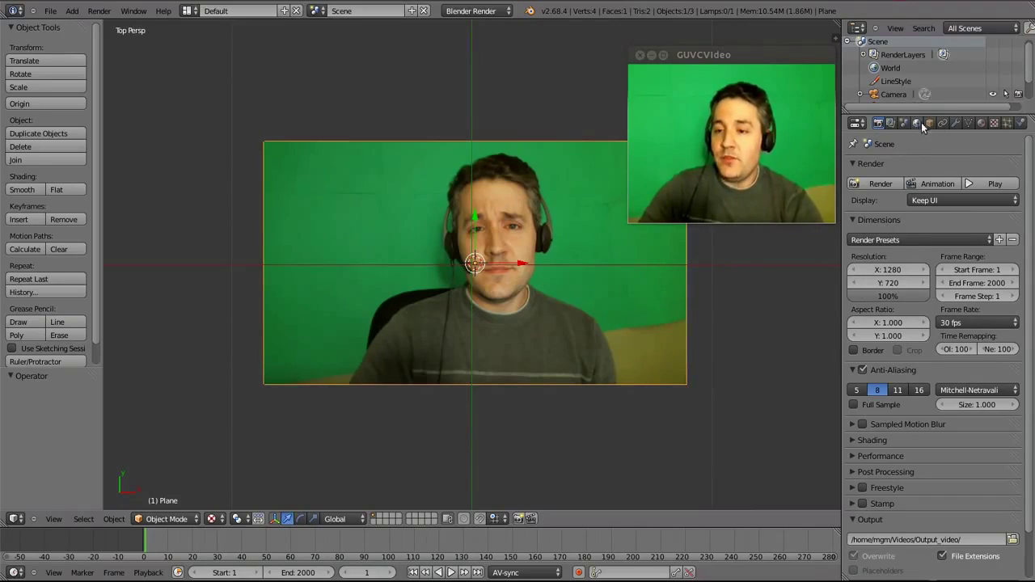
click(980, 124)
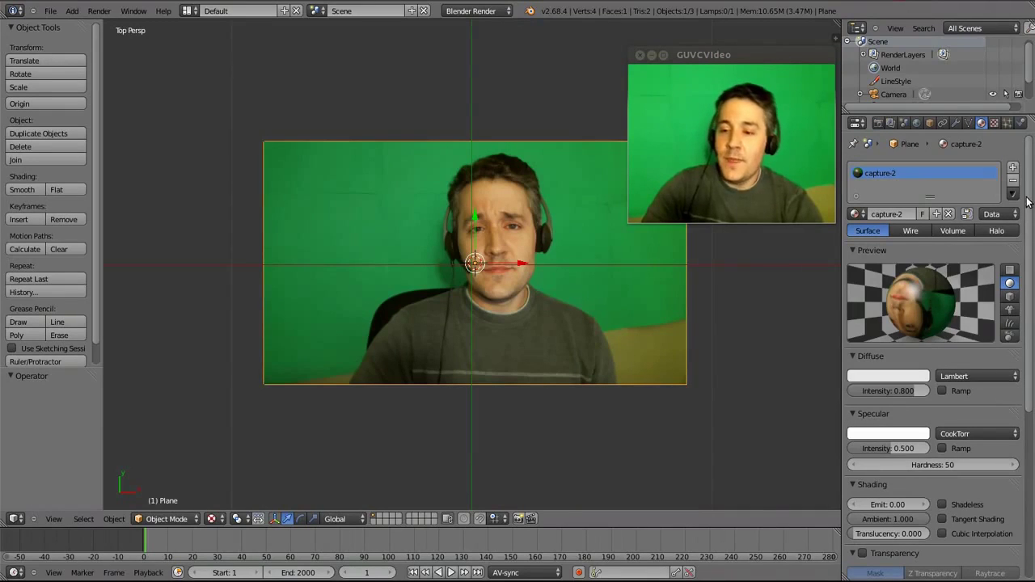
scroll(1028, 209, down, 7)
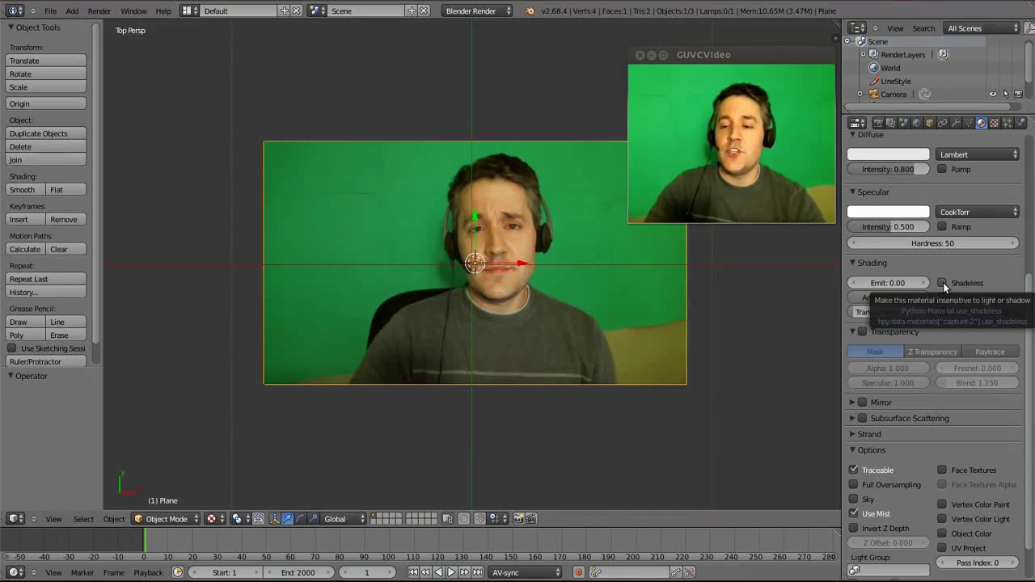
click(943, 282)
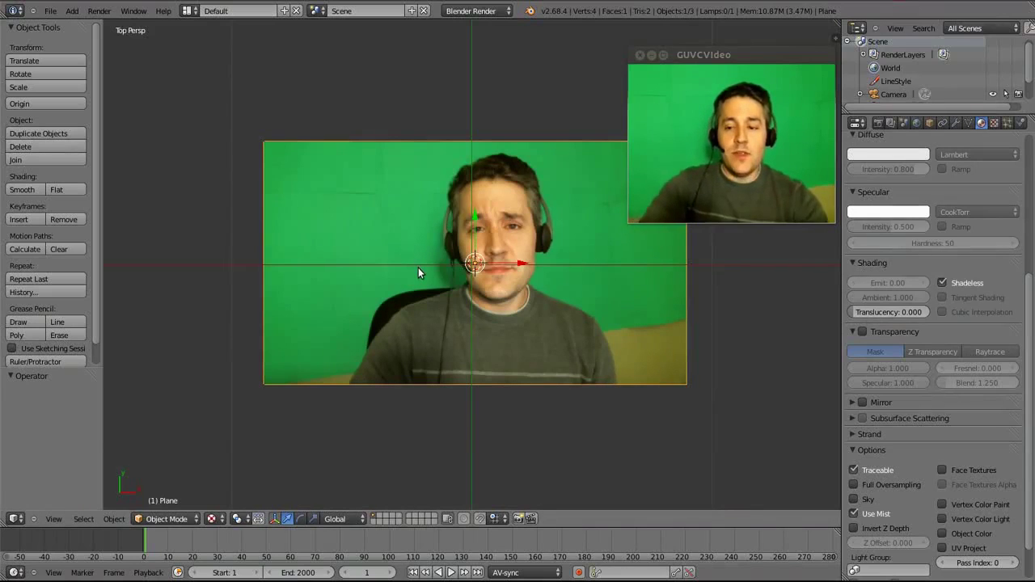
Match the plane texture's frame count to the movie length and preview the animation from the start of the timeline
click(994, 123)
drag(1031, 190, 1025, 370)
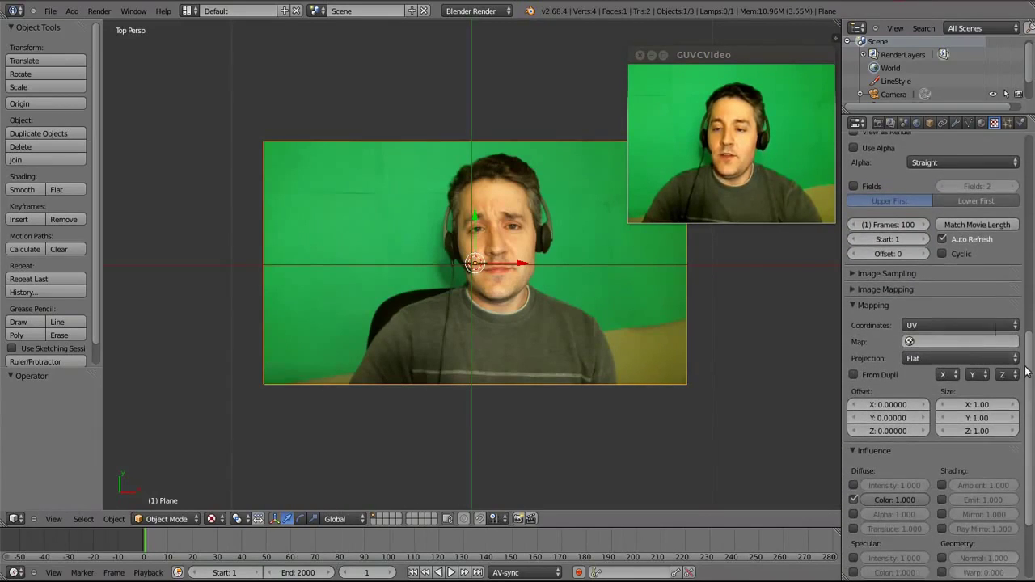
click(966, 227)
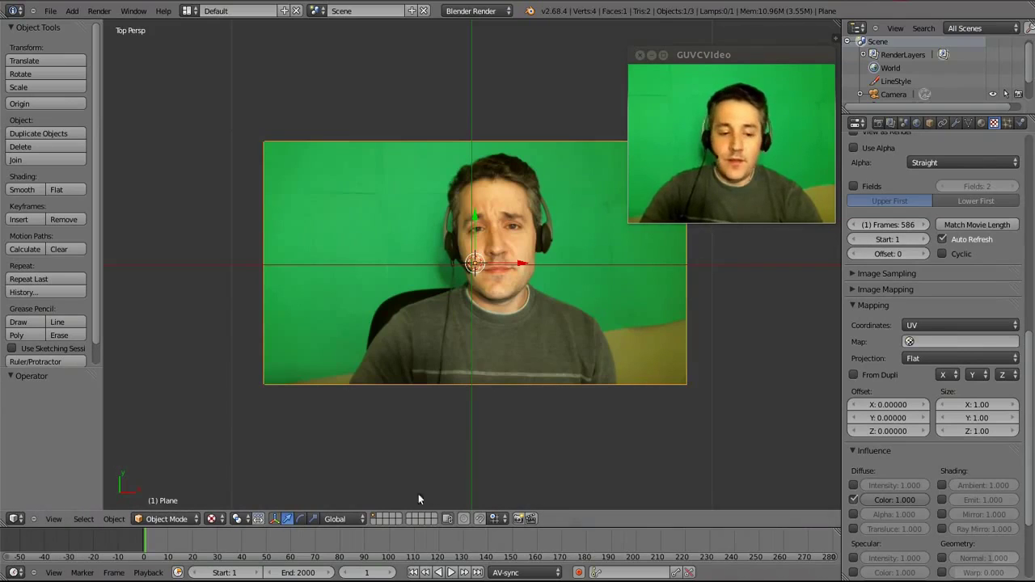
key(alt+a)
drag(285, 549, 147, 548)
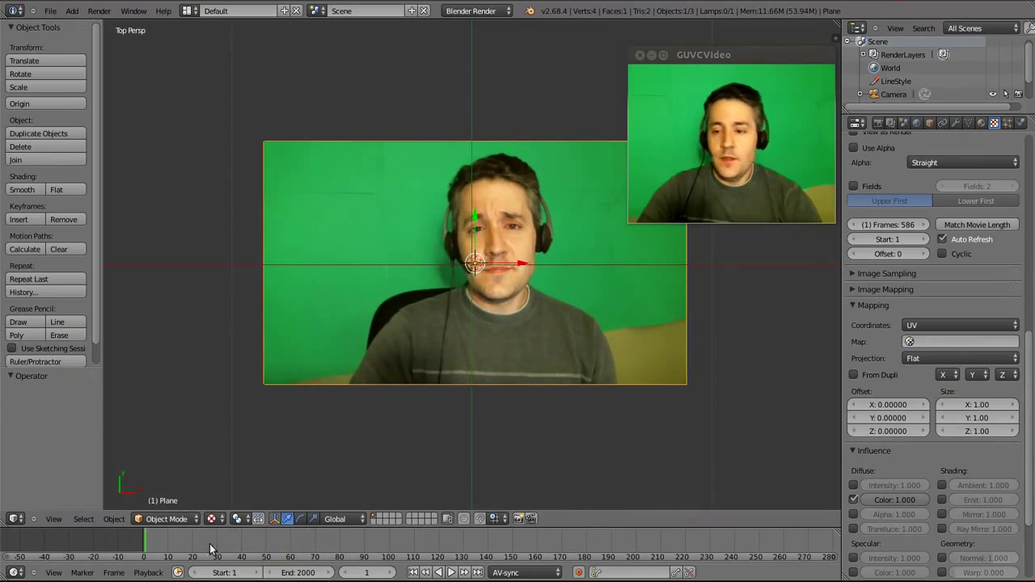
Move the webcam window clear of the video plane and align the camera to the current top view
drag(762, 53, 783, 62)
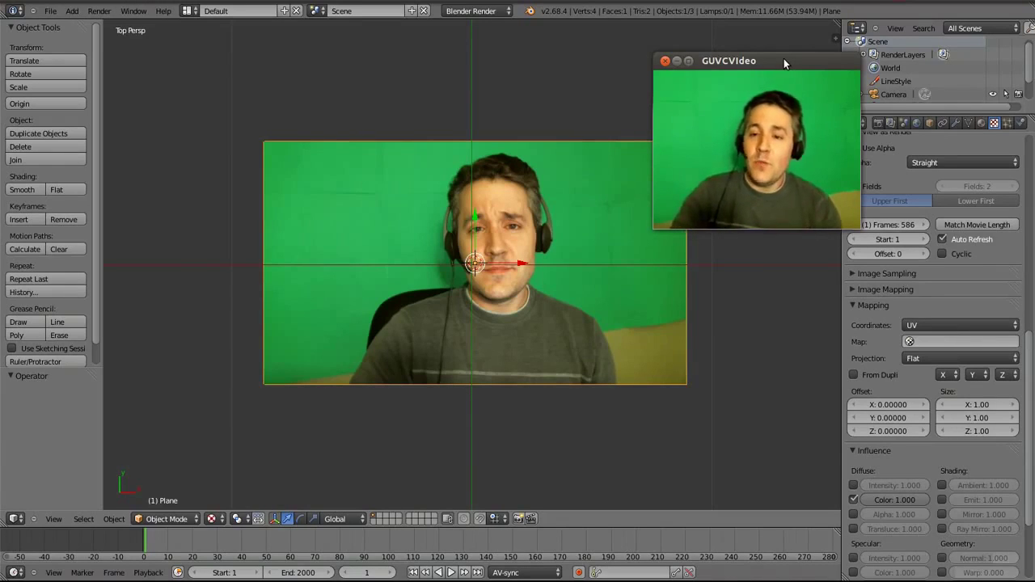
drag(783, 60, 182, 33)
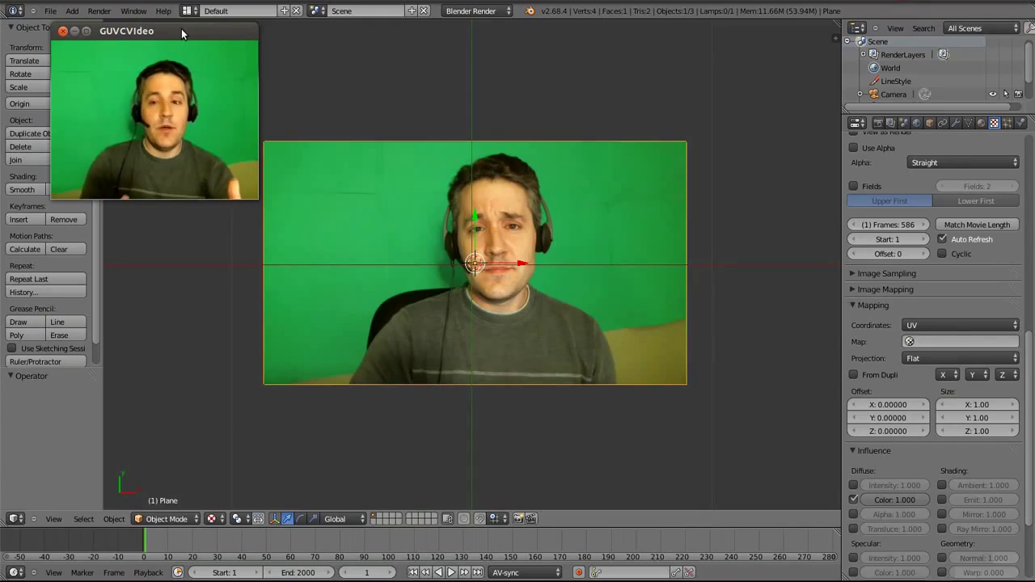
click(473, 265)
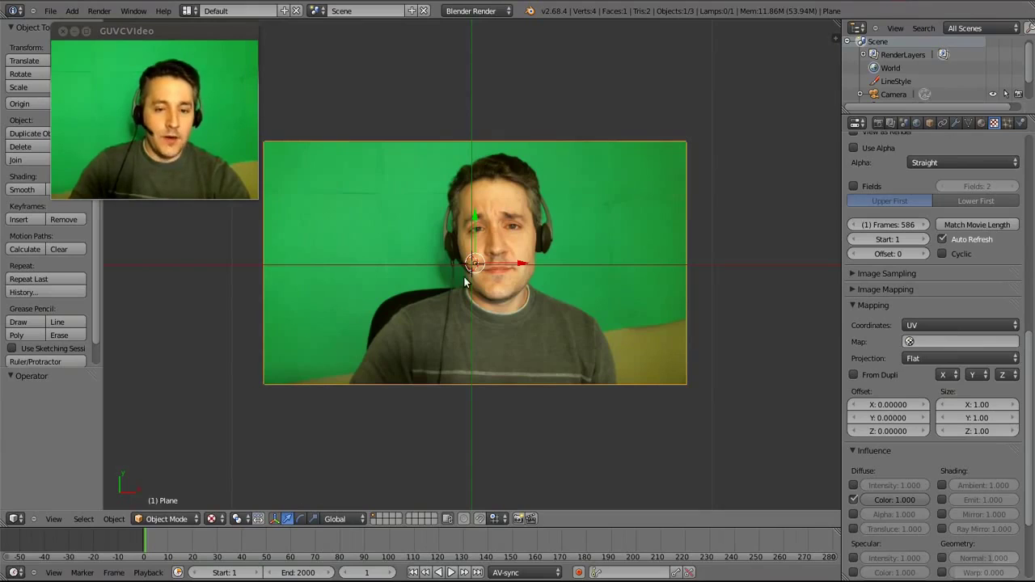
key(space)
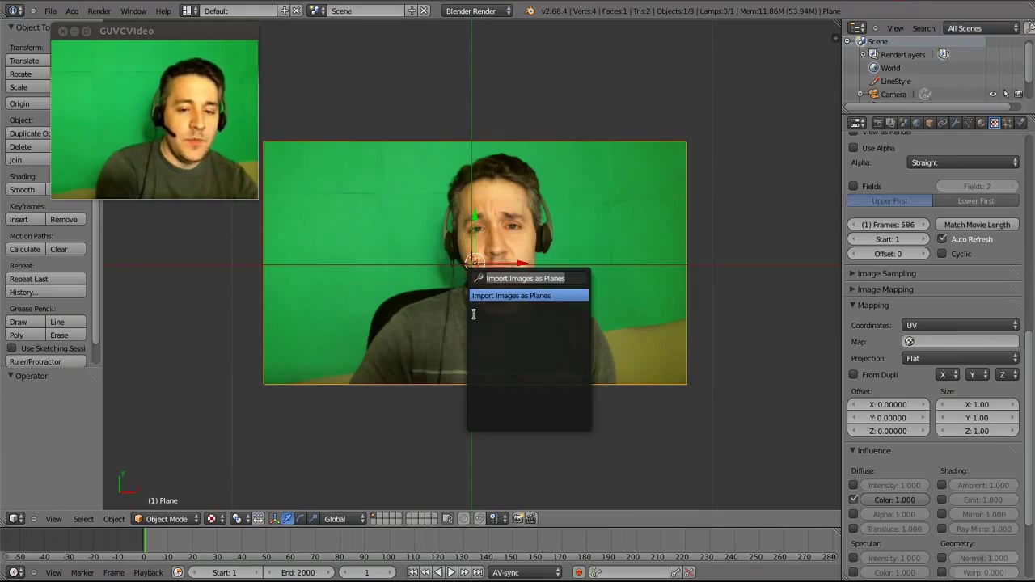
text(camera)
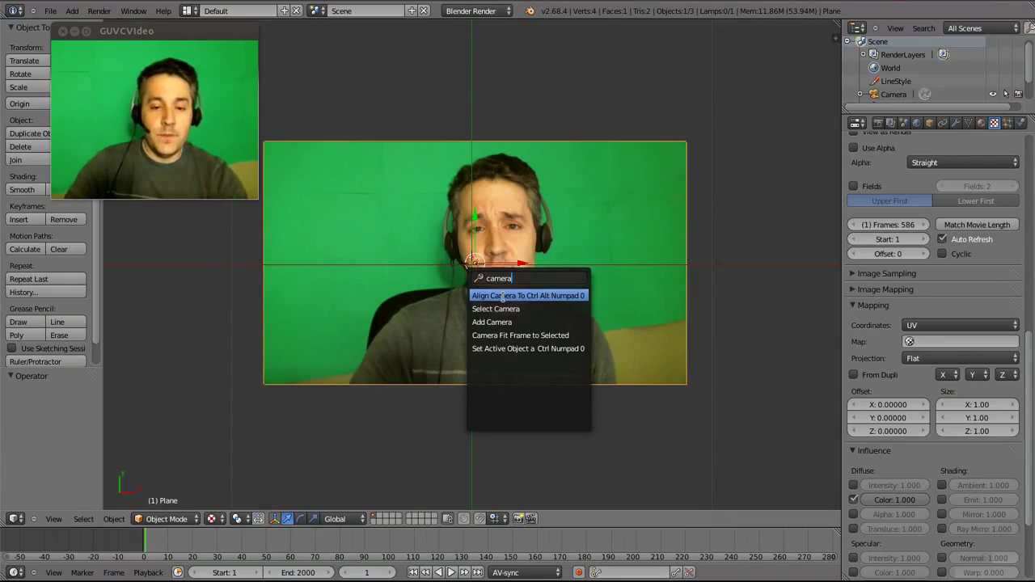
click(502, 296)
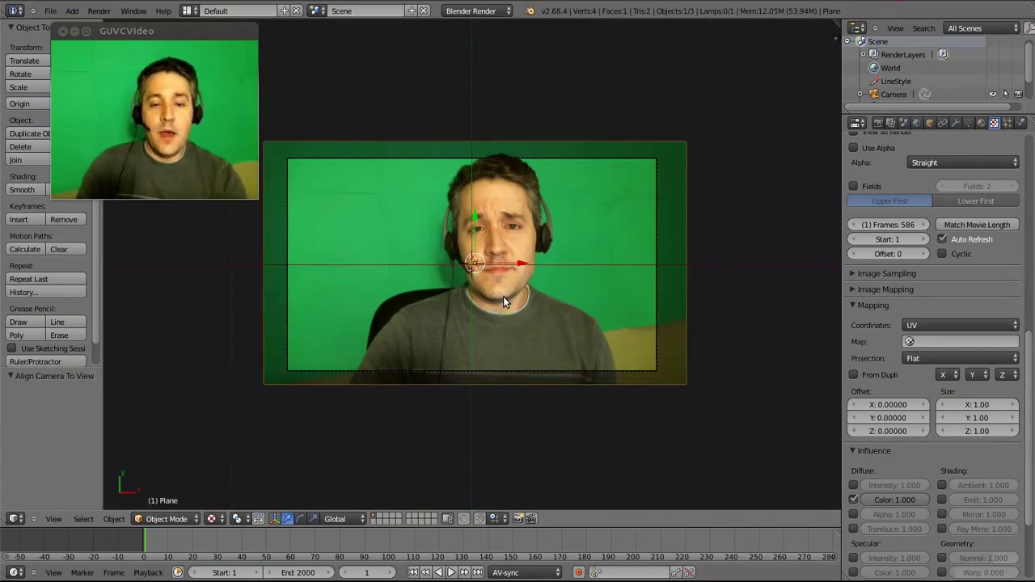
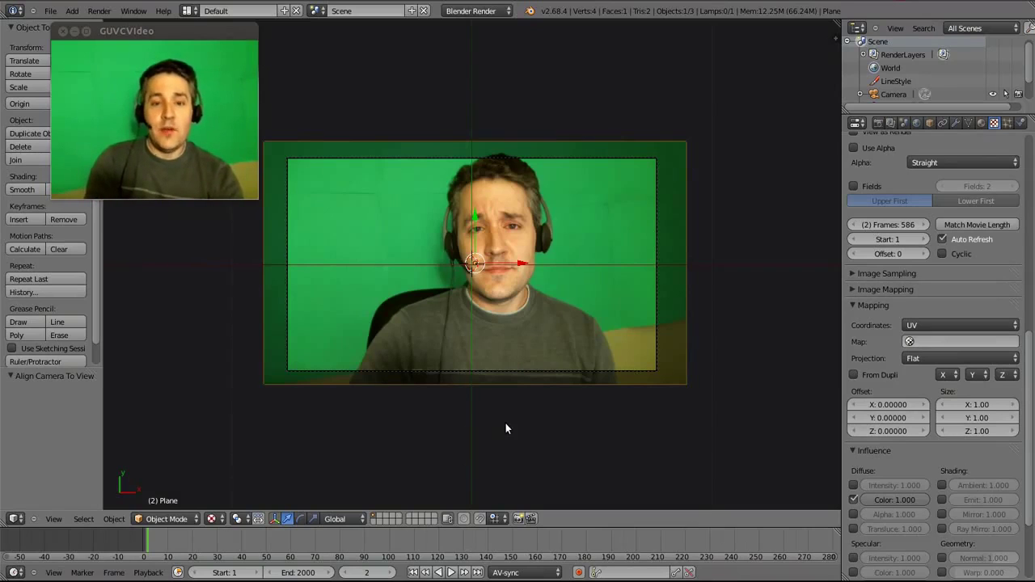
Select the camera and move it about 0.03 along X and 0.02 along Y over the video plane, keeping it selected
right_click(451, 157)
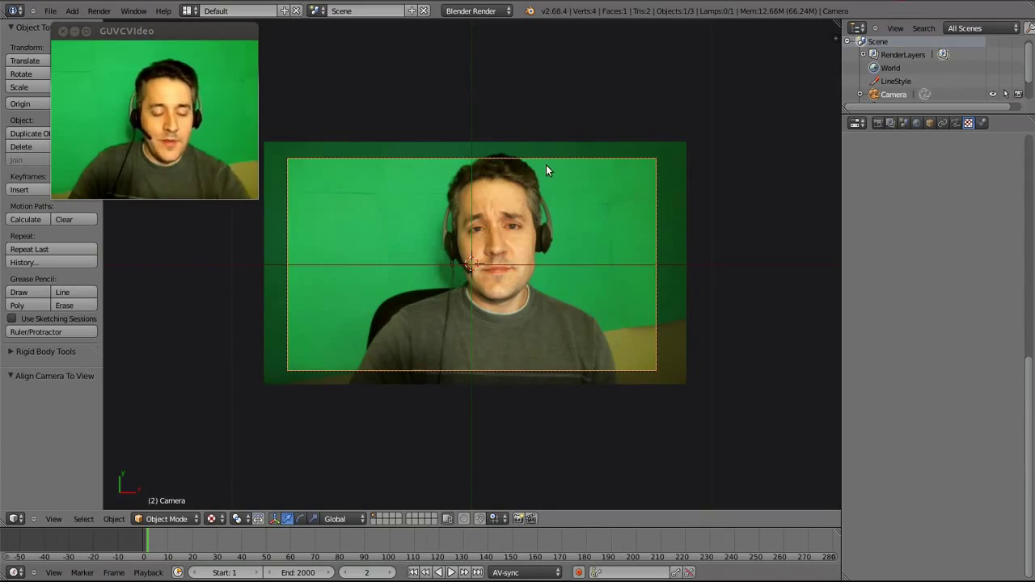
key(g)
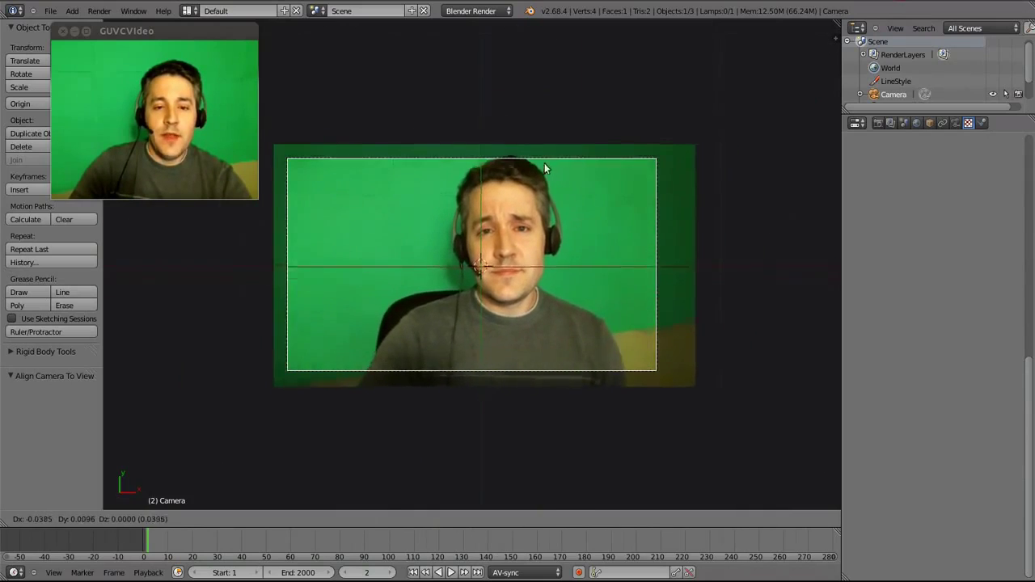
click(548, 165)
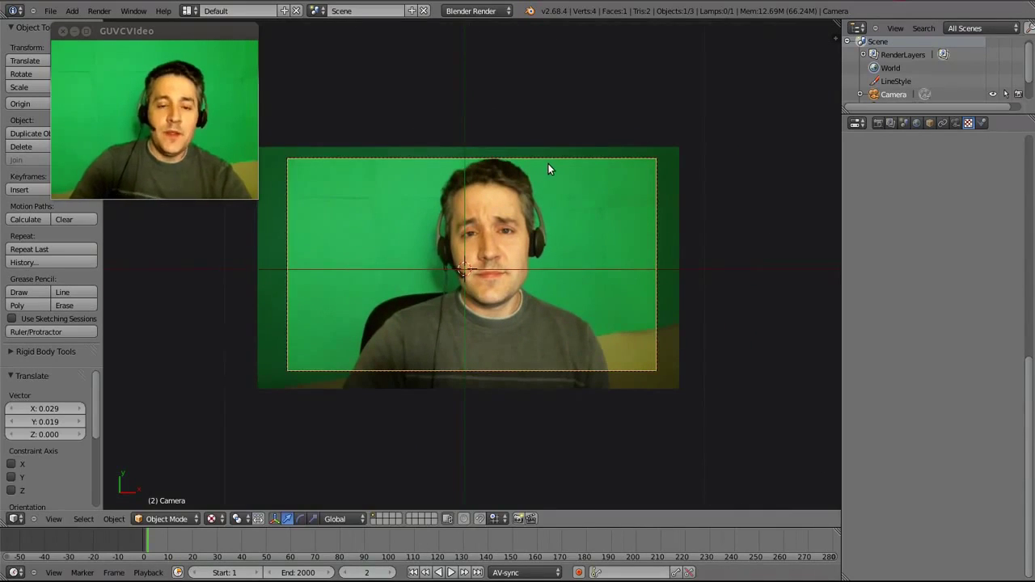
right_click(551, 157)
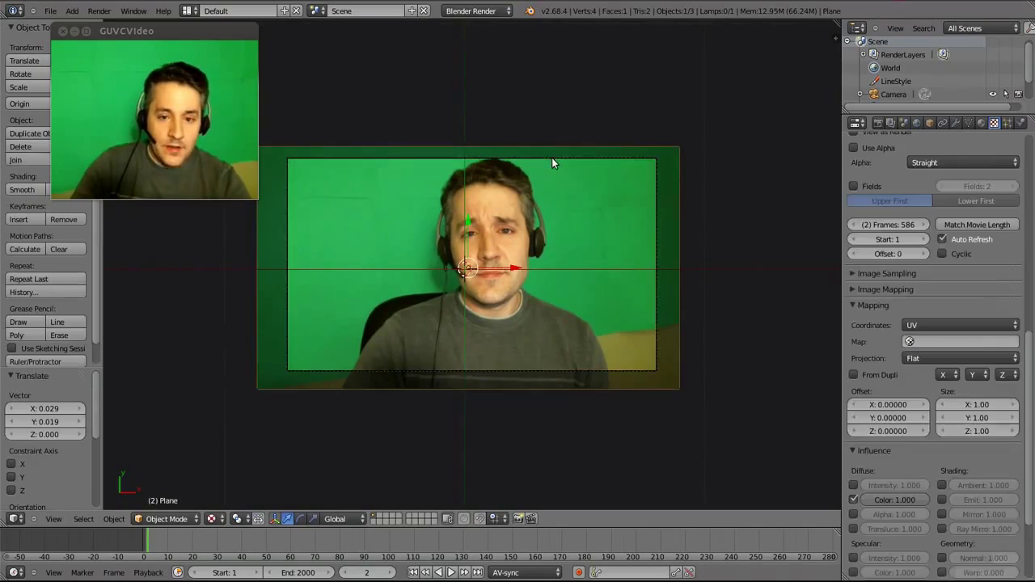
key(ctrl+z)
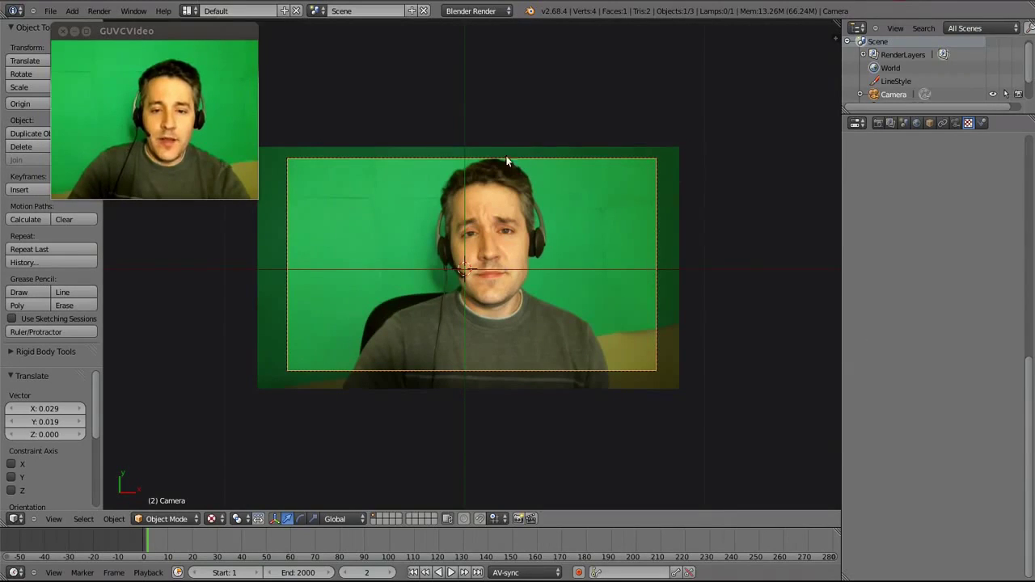
Move the camera about 1.16 along its local Z axis toward the video plane, framing the face tightly
key(g)
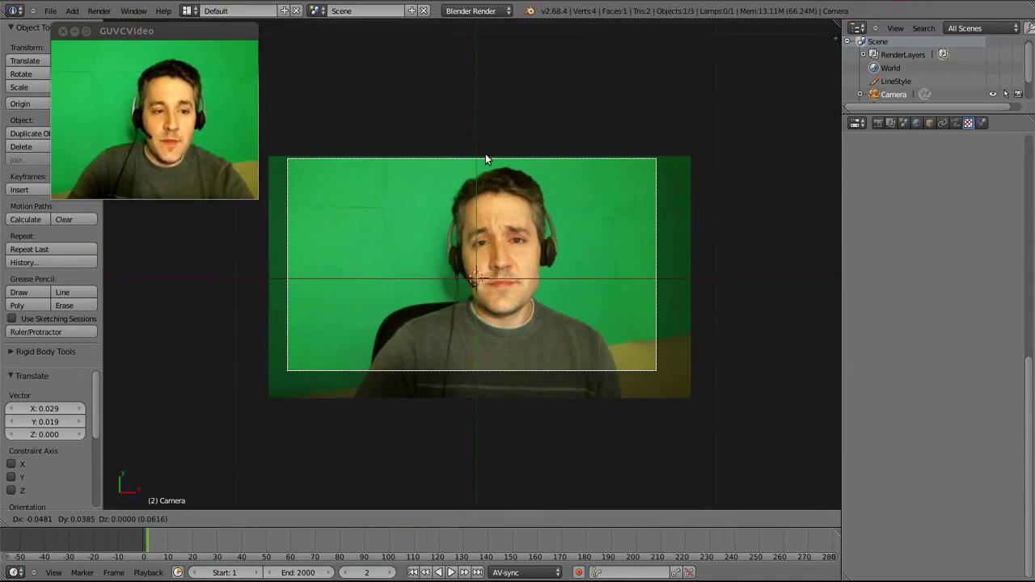
key(z)
key(z)
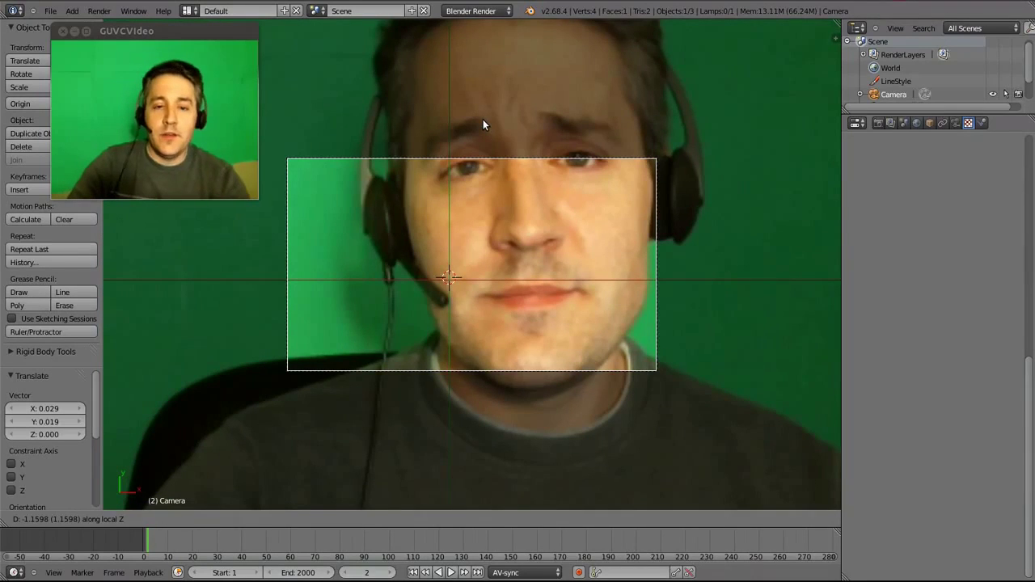
click(482, 121)
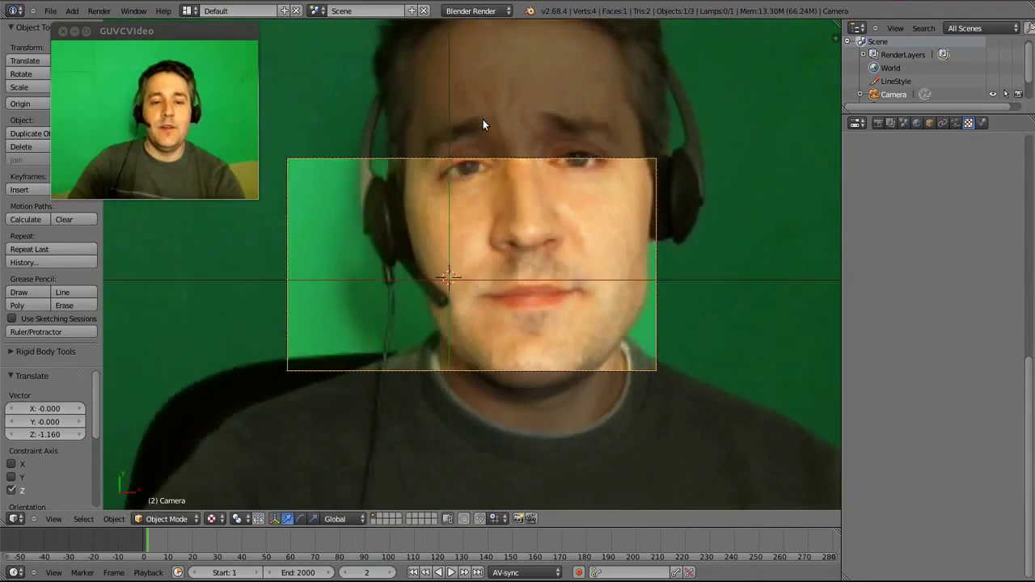
scroll(483, 119, down, 5)
scroll(500, 200, up, 3)
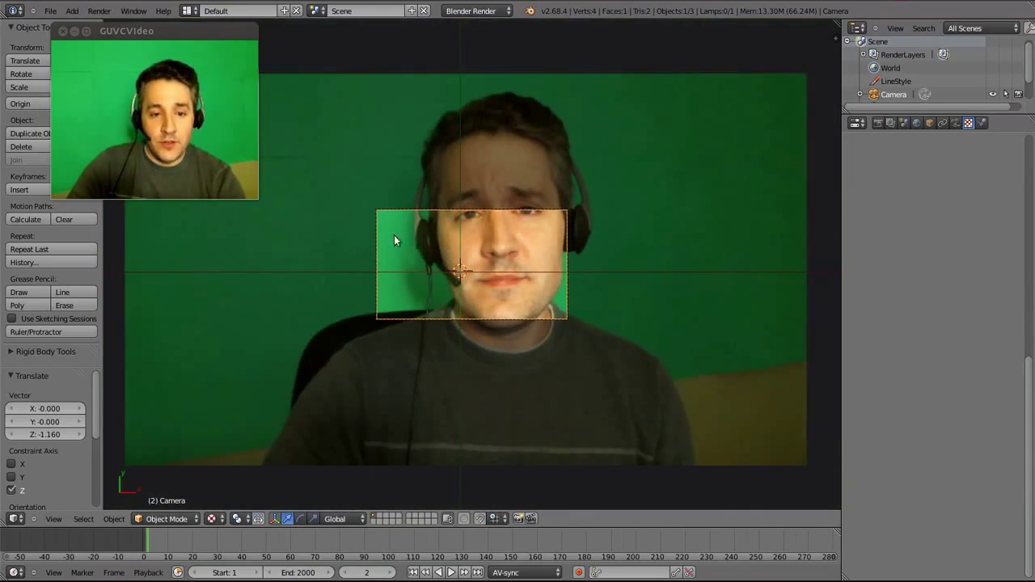
Set the current frame to 1 and insert a LocRotScale keyframe for the selected camera
right_click(477, 209)
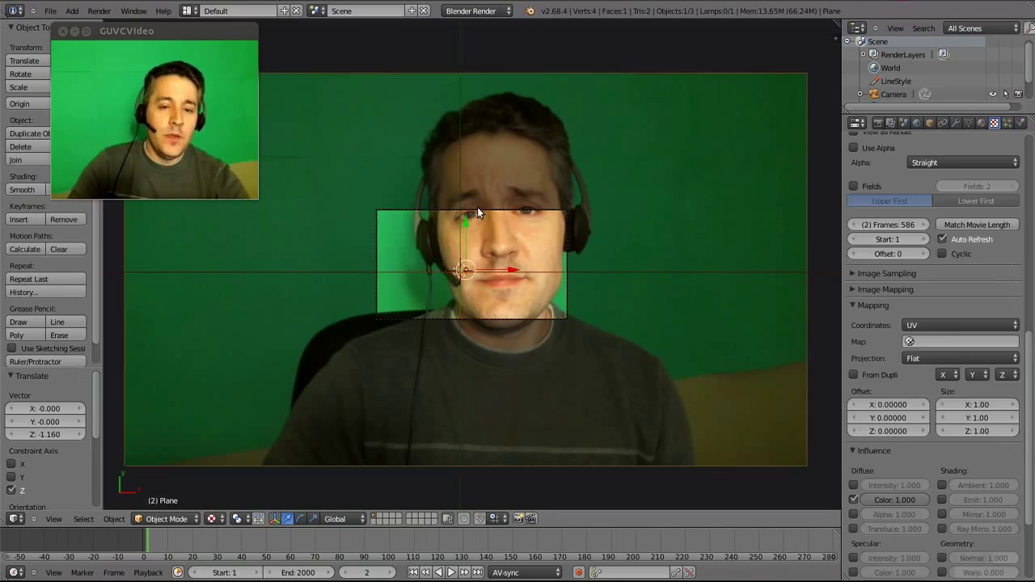
right_click(484, 210)
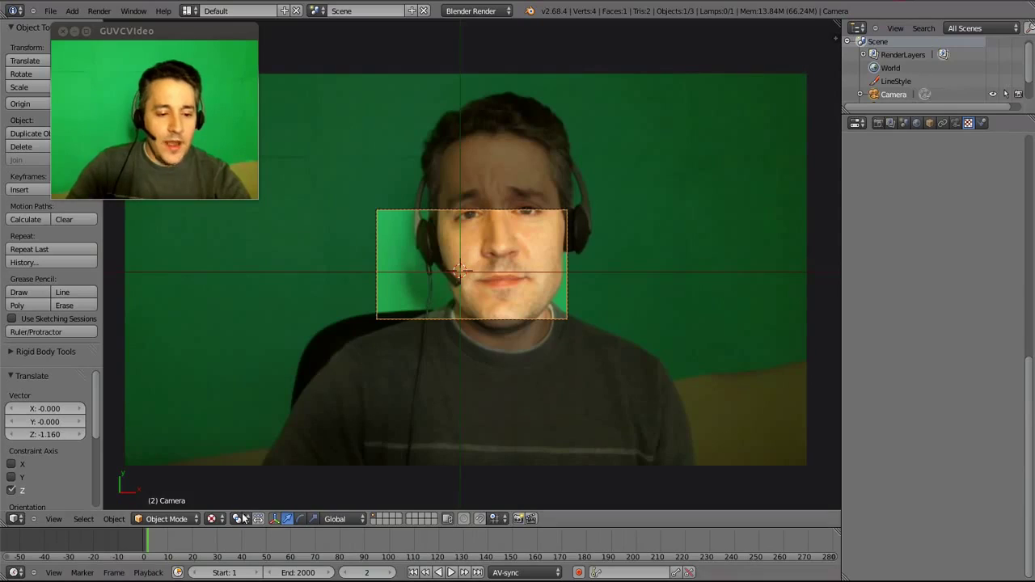
click(214, 551)
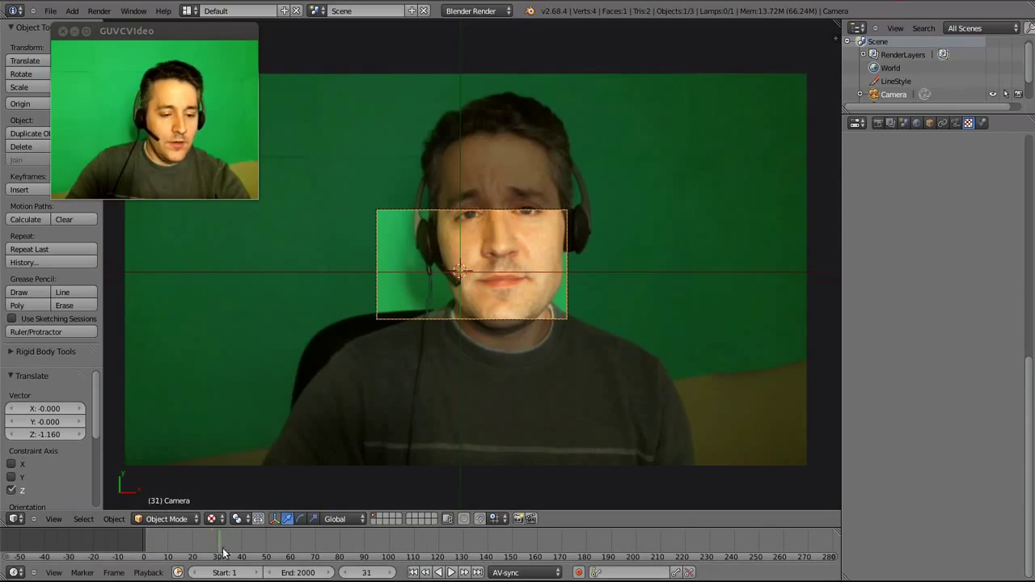
drag(367, 553, 144, 553)
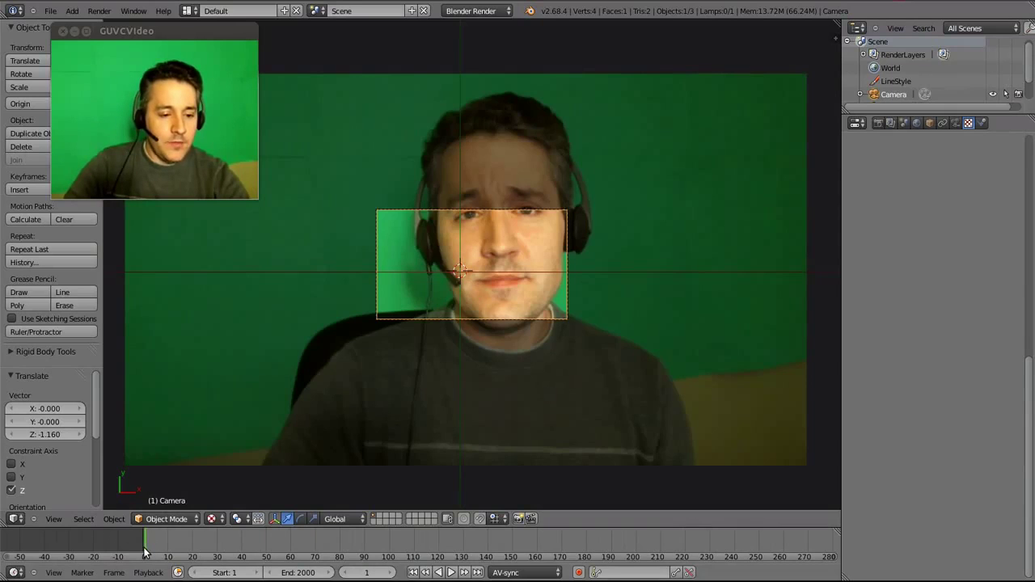
click(361, 572)
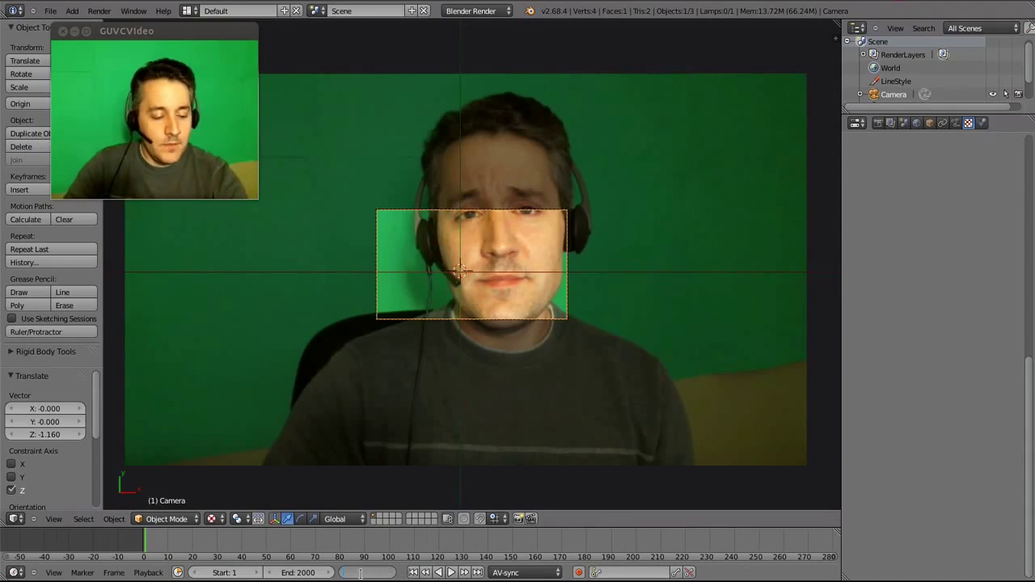
key(Return)
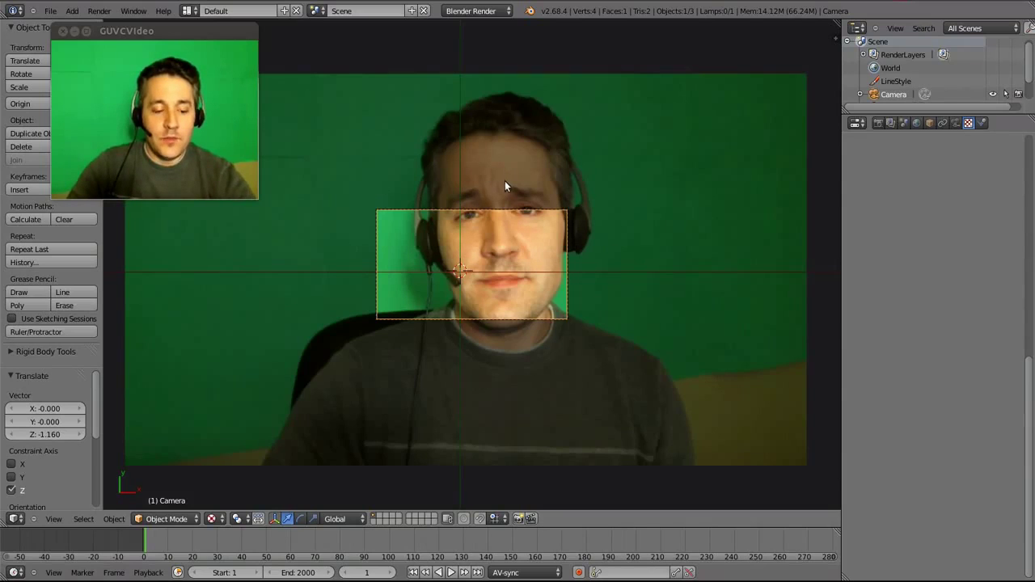
key(i)
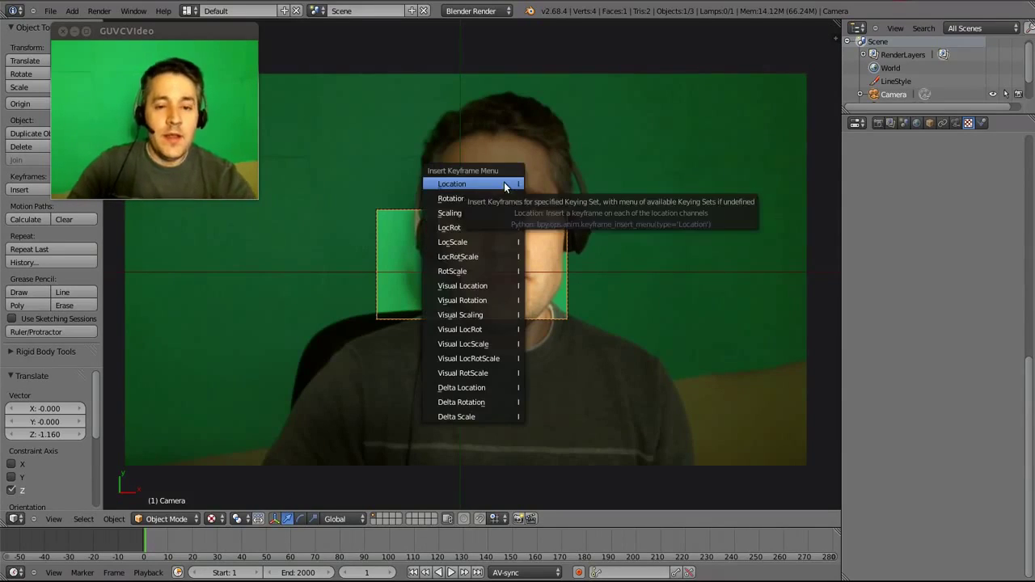
click(465, 257)
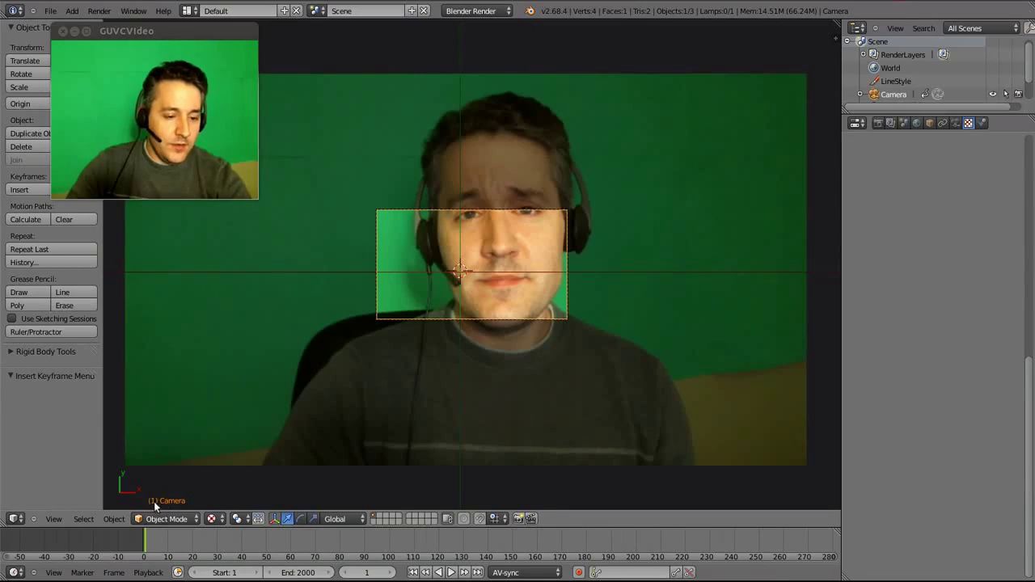
Step the timeline forward to frame 8 and return to frame 1 to check the camera's keyframe marker
key(Right)
key(Right)
key(Right)
key(Right)
key(Right)
key(Right)
key(Right)
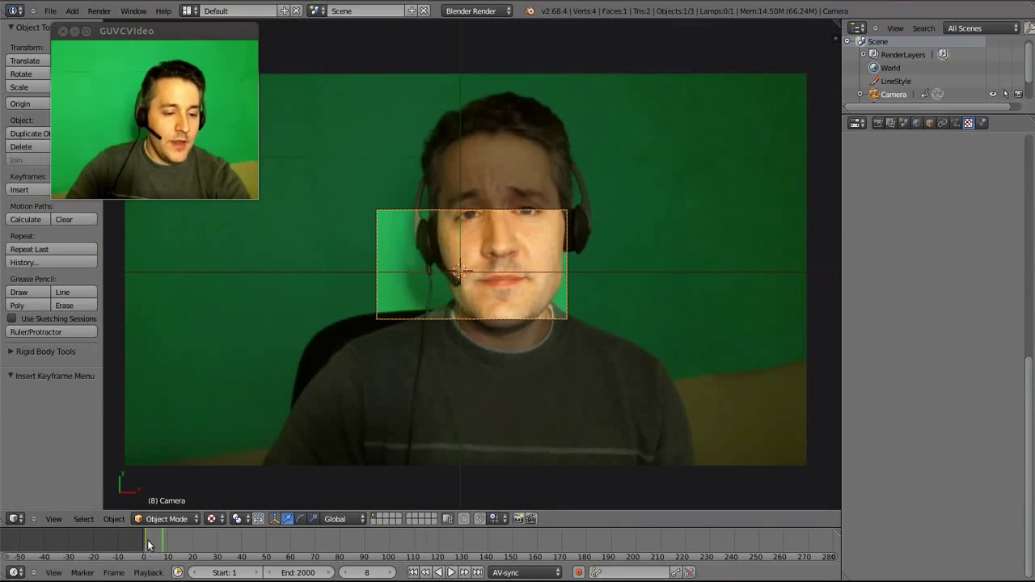
click(152, 544)
drag(152, 544, 144, 545)
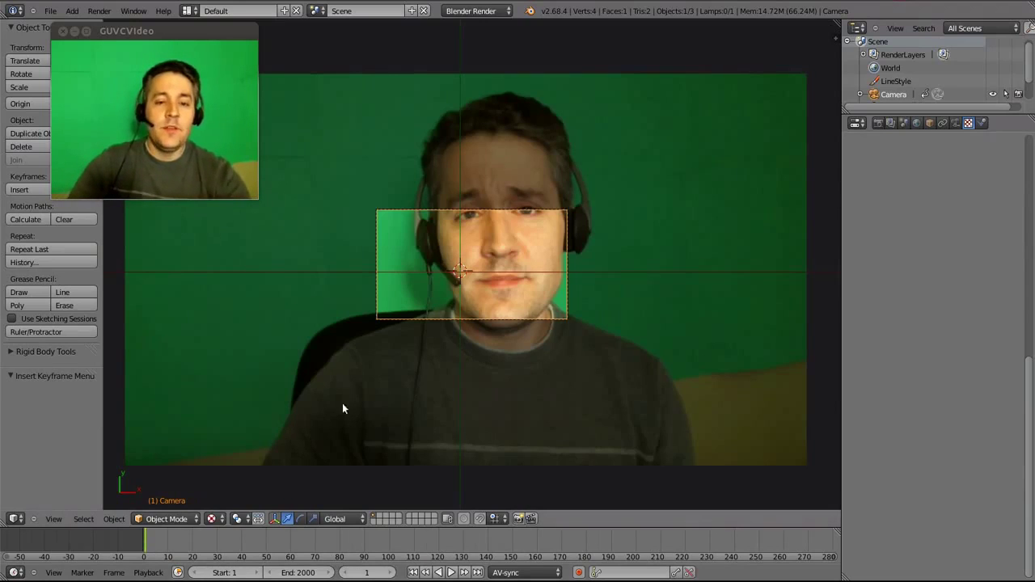
At frame 80, move the camera about -0.6 in X and 0.2 in Y and insert a LocRotScale keyframe
click(147, 544)
drag(147, 544, 340, 544)
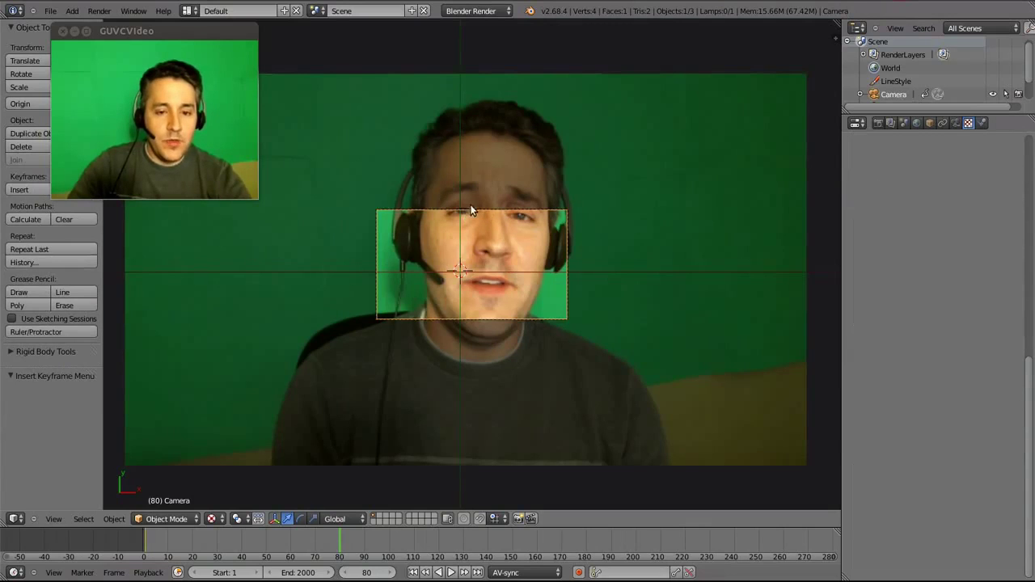
key(g)
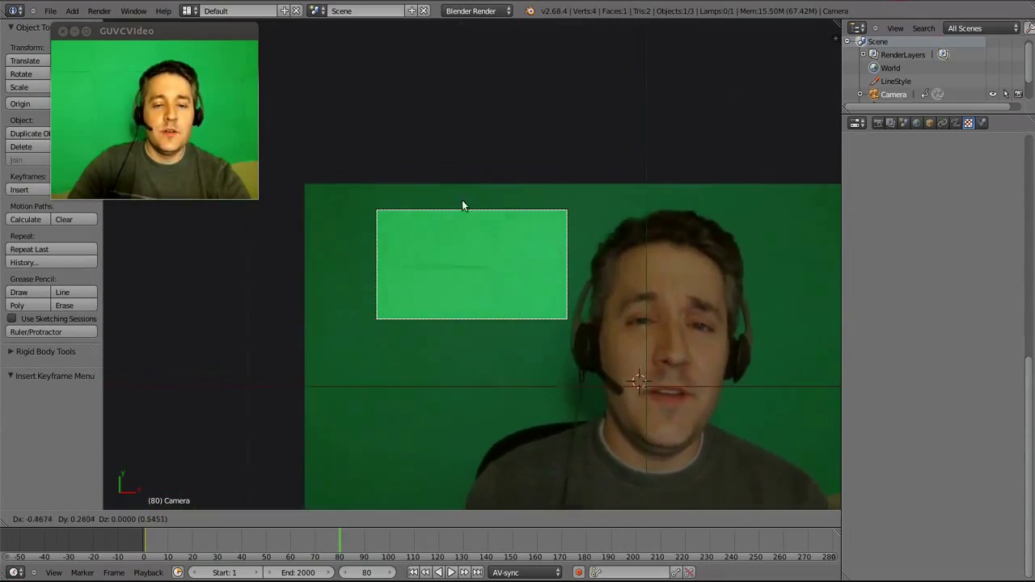
click(457, 208)
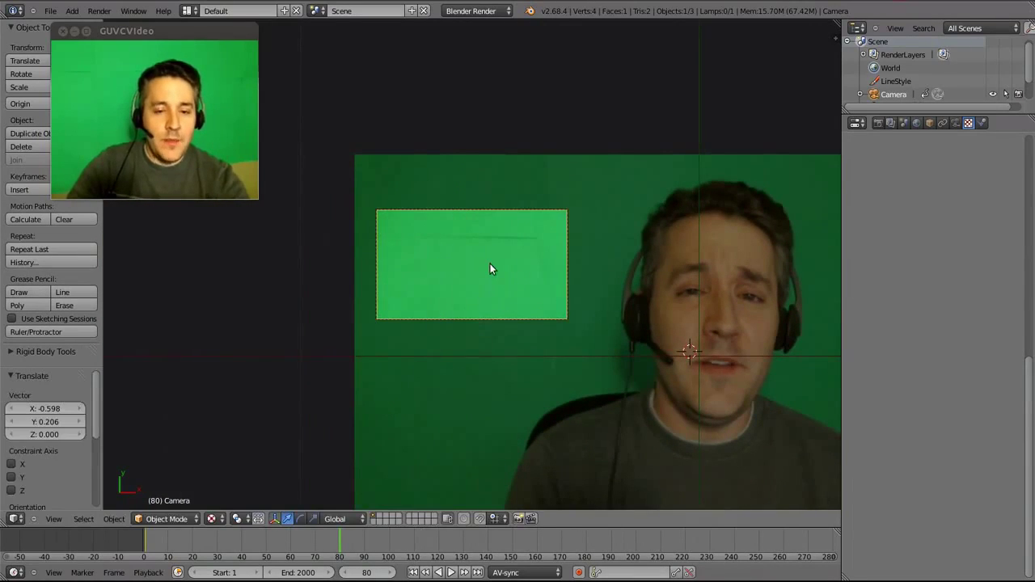
key(i)
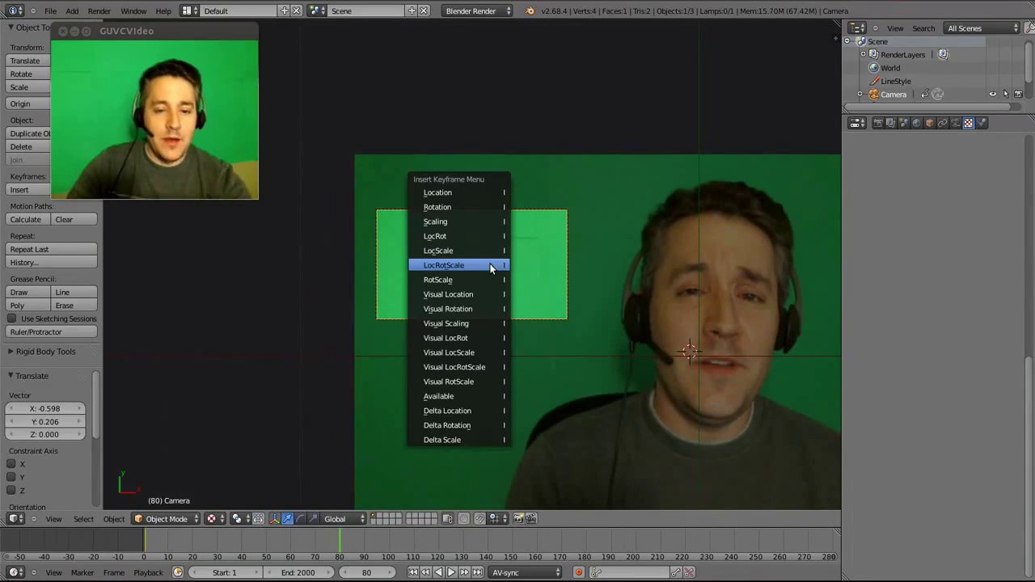
click(438, 270)
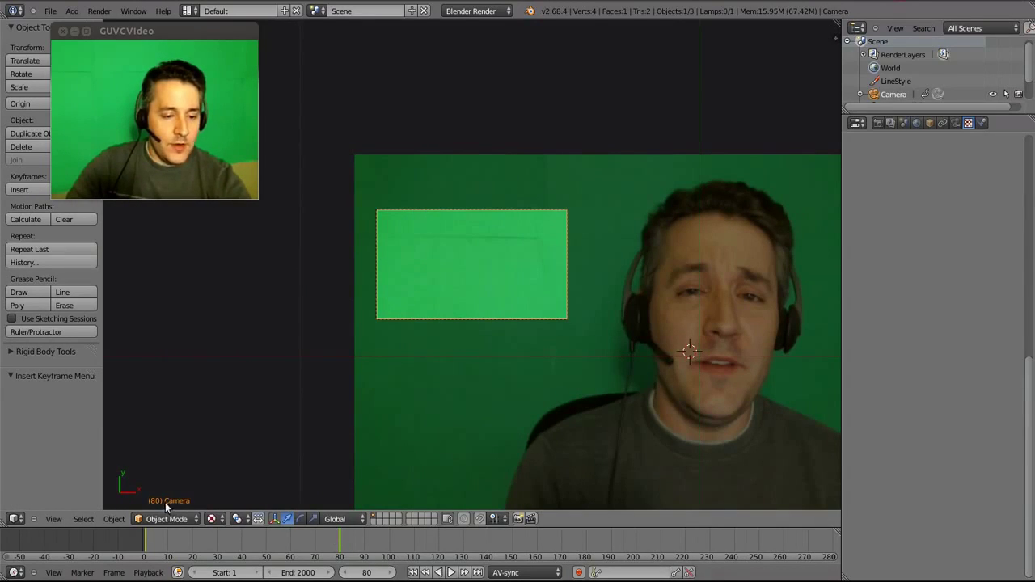
Step past the frame 80 keyframe, return to it, and scrub back to frame 1 to review the camera animation
key(Right)
key(Right)
key(Right)
key(Right)
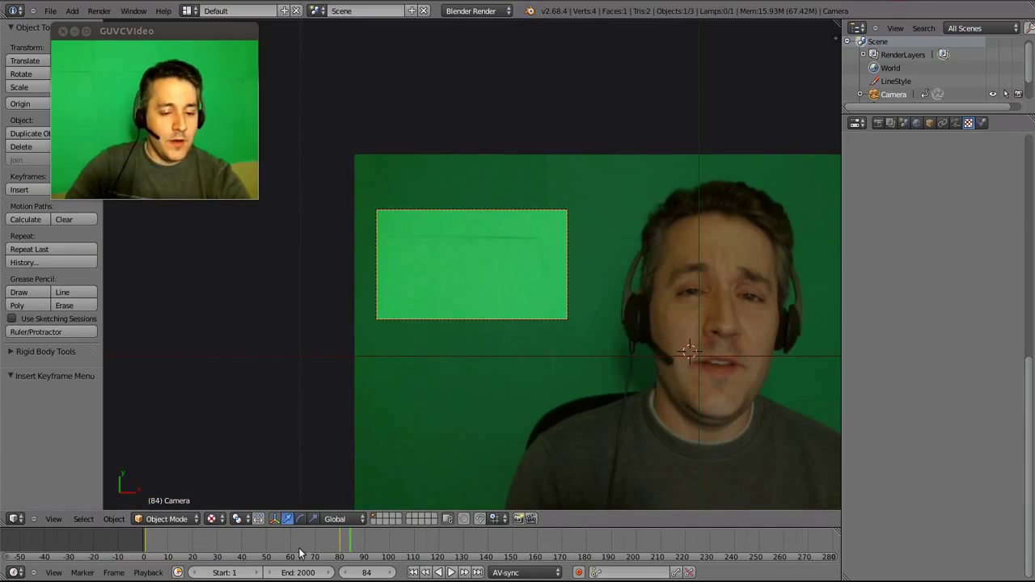
mouse_move(351, 546)
mouse_down()
mouse_move(144, 553)
mouse_move(341, 548)
mouse_up()
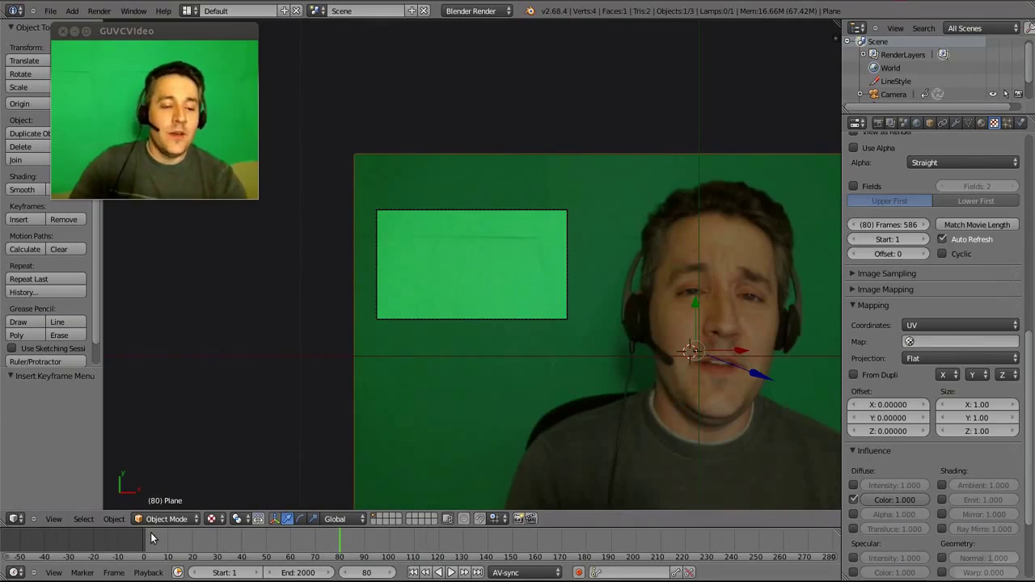
mouse_move(146, 540)
mouse_down()
mouse_move(258, 548)
mouse_move(215, 540)
mouse_move(313, 531)
mouse_move(162, 531)
mouse_move(236, 525)
mouse_move(286, 533)
mouse_move(145, 540)
mouse_up()
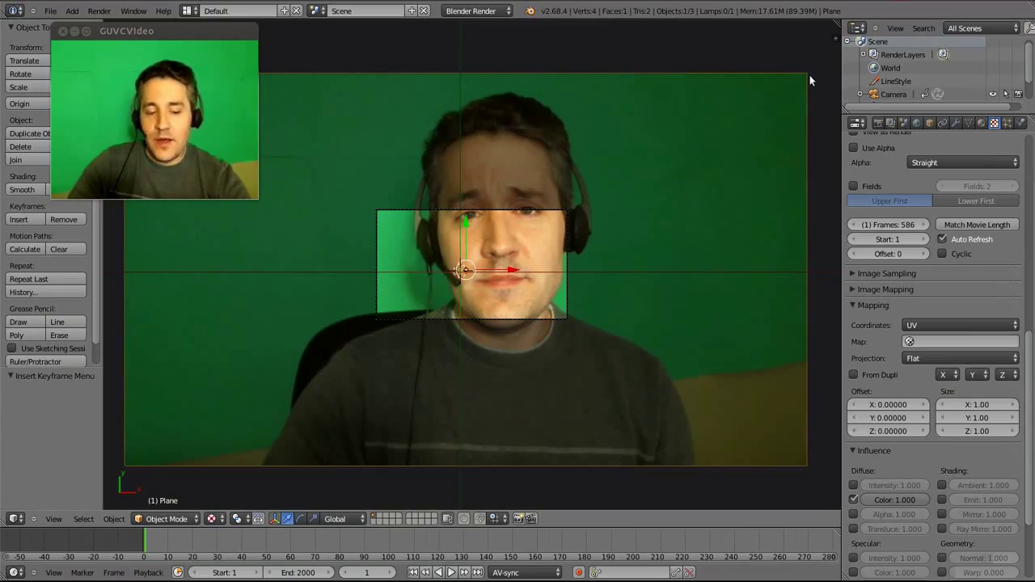
Try rotating the video plane about its local X axis and about the global Y axis, cancelling each rotation
key(r)
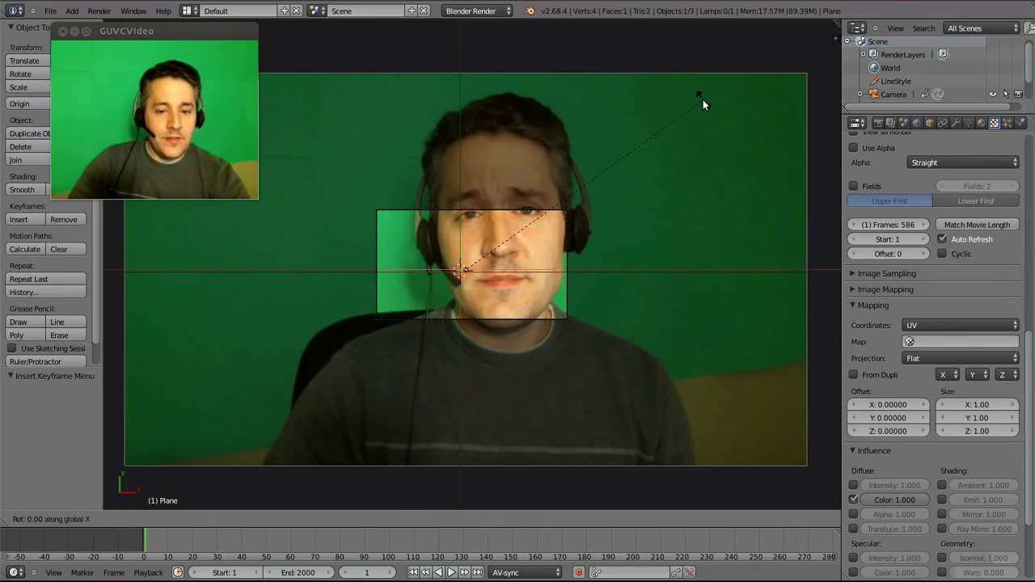
key(x)
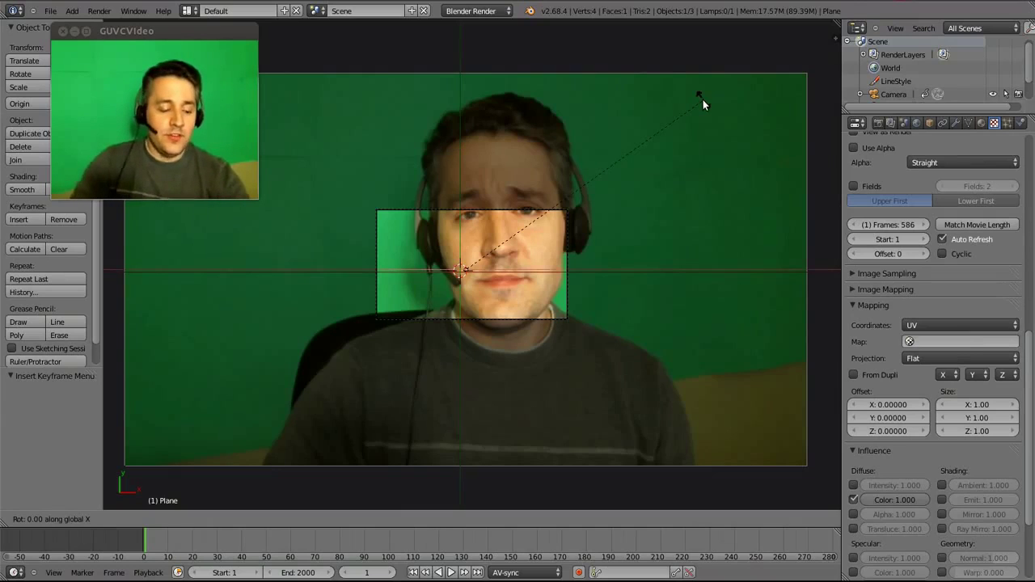
key(x)
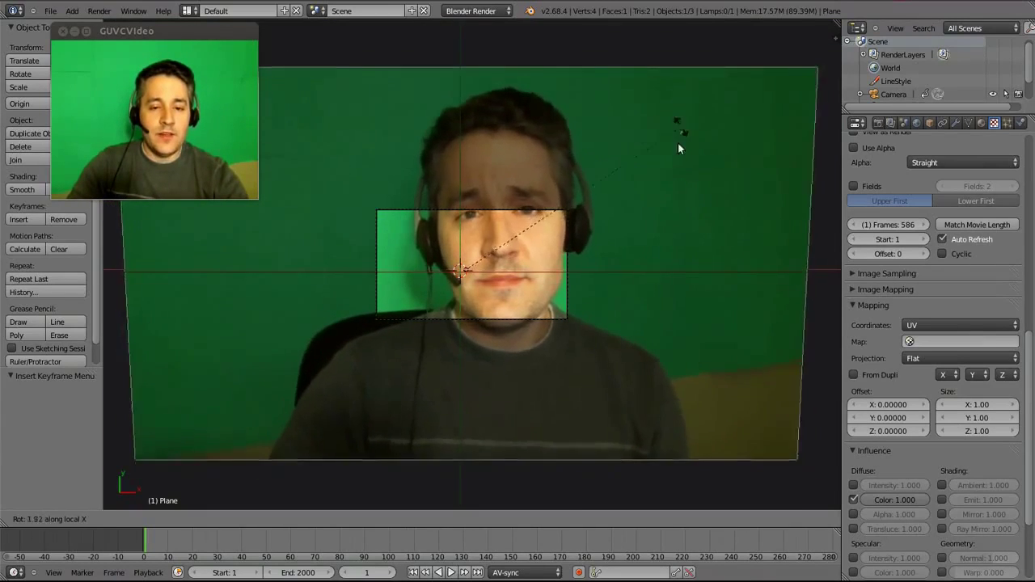
key(Escape)
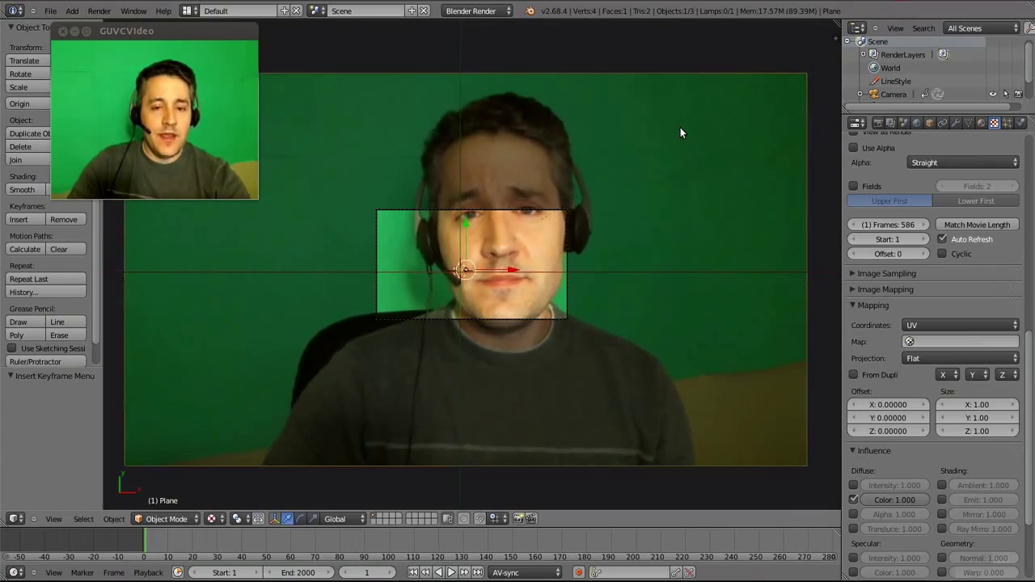
key(r)
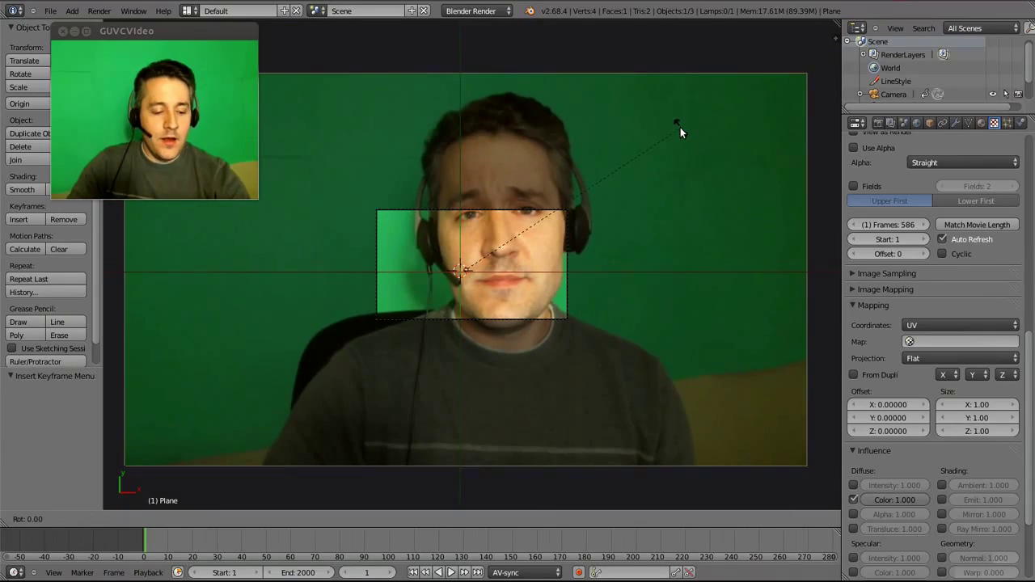
key(y)
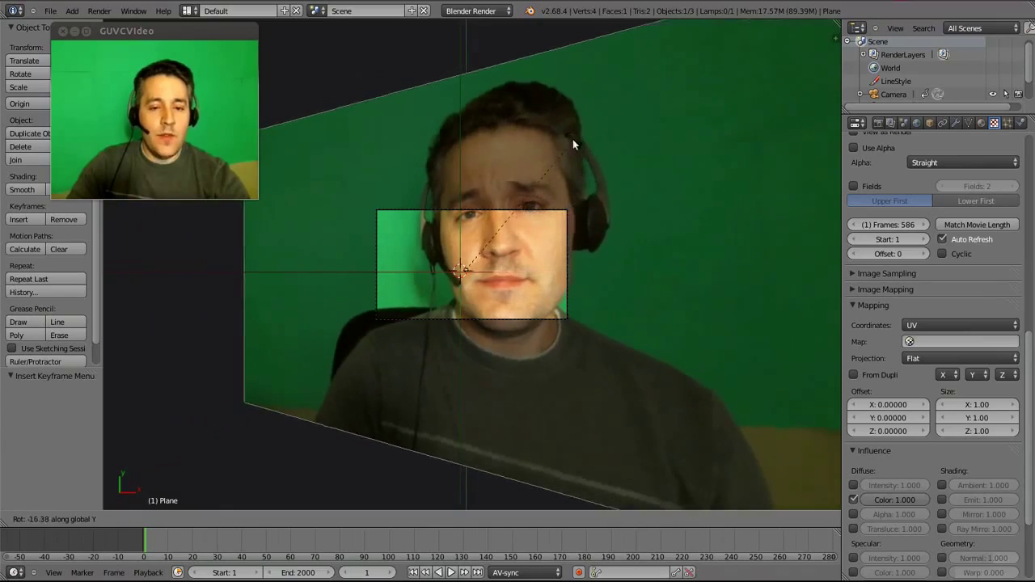
key(Escape)
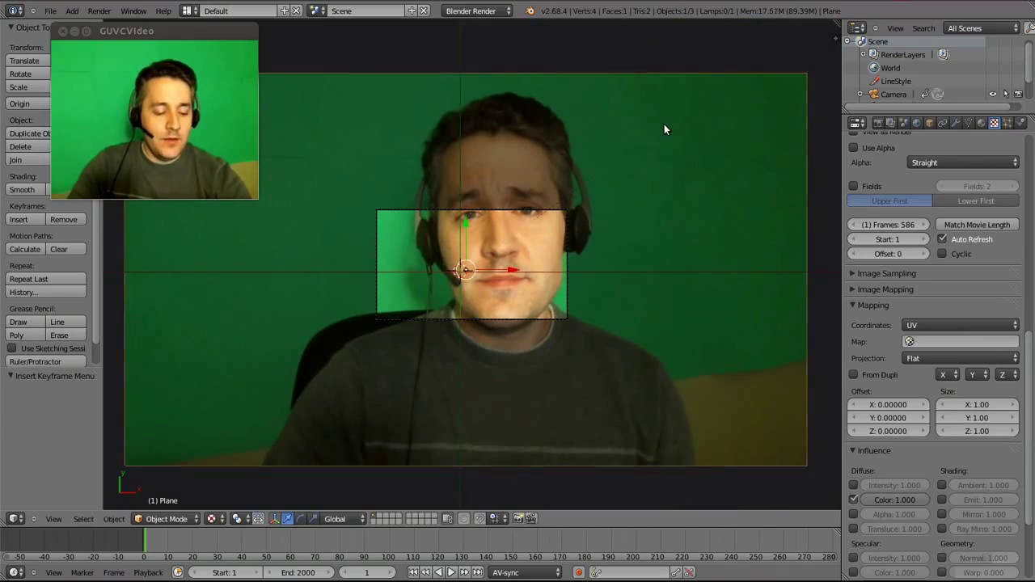
Rotate the video plane about 62.9° around the global Z axis and insert a LocRotScale keyframe at frame 1
key(r)
key(z)
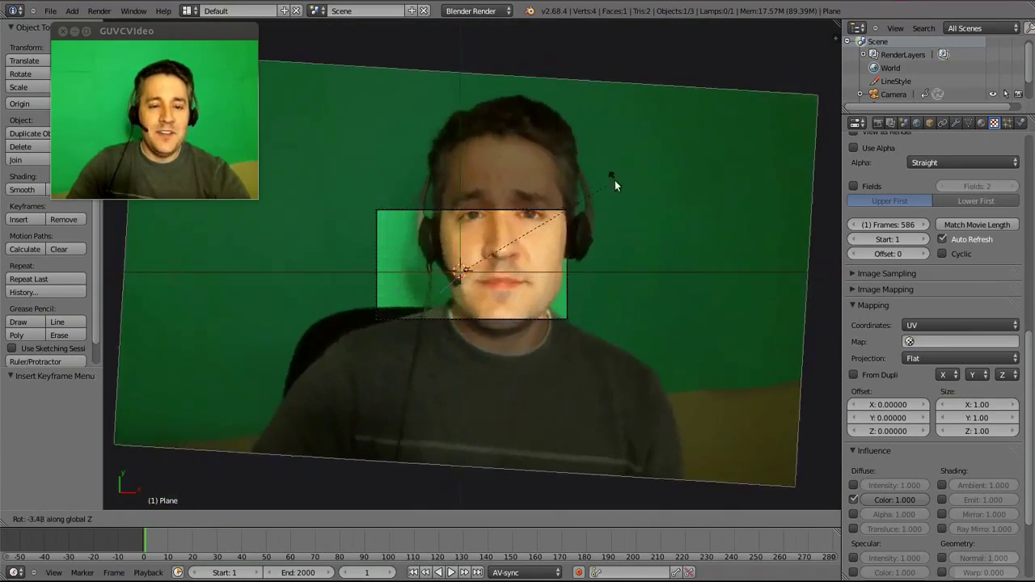
click(455, 178)
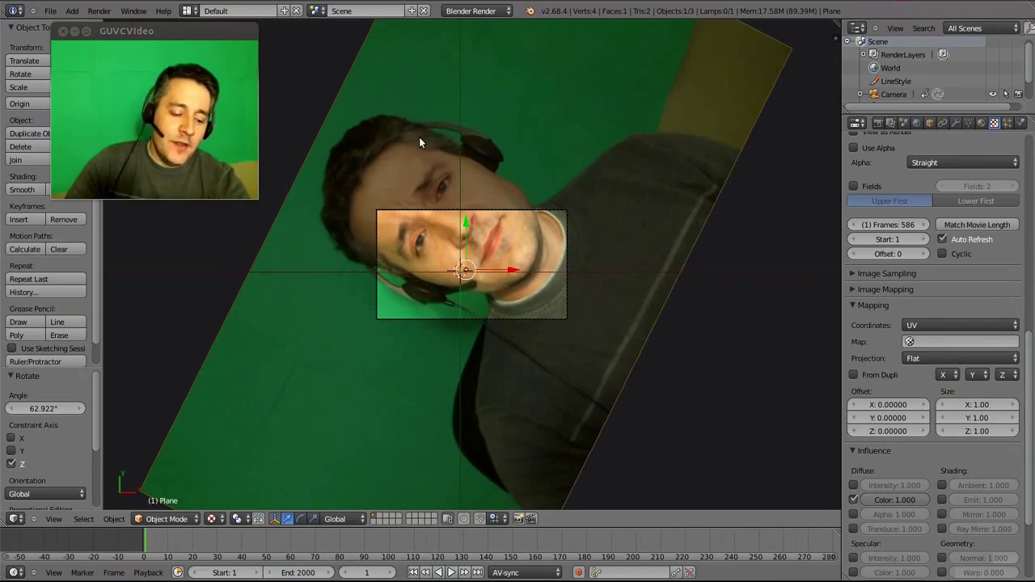
key(i)
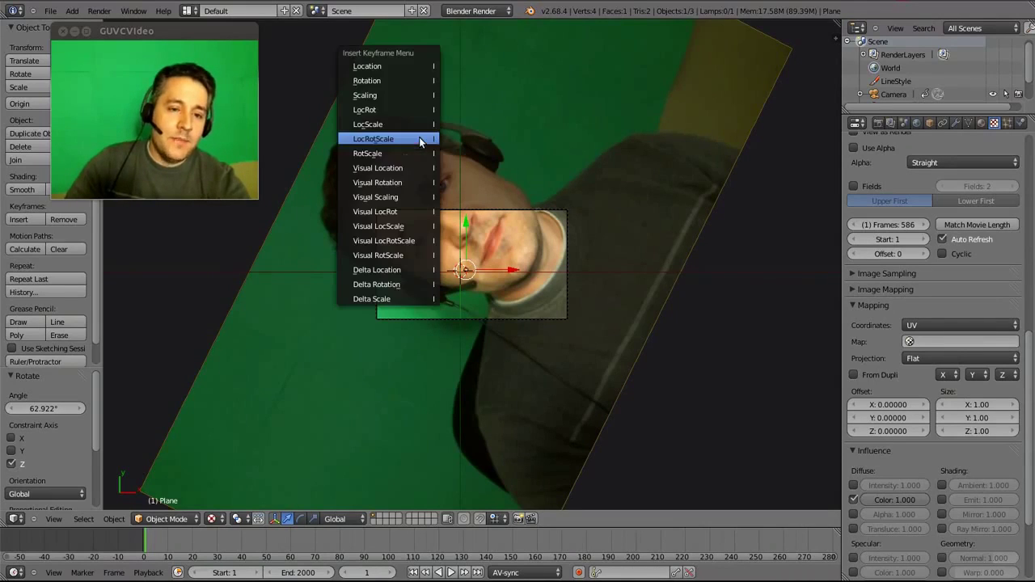
click(379, 142)
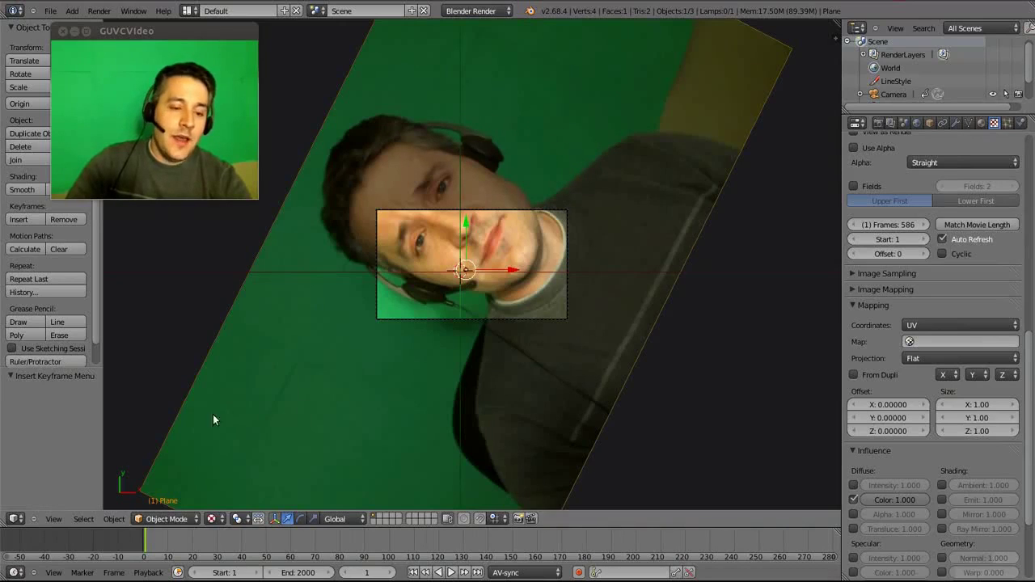
At frame 100, rotate the video plane about -62.3° around the global X axis and insert a LocRotScale keyframe
click(161, 545)
drag(162, 546, 217, 546)
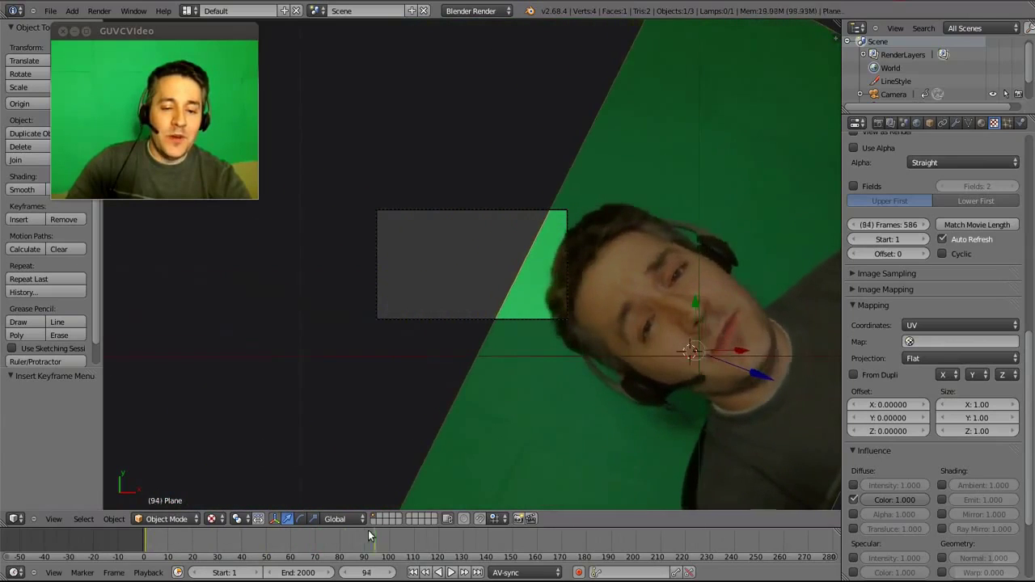
drag(258, 531, 388, 540)
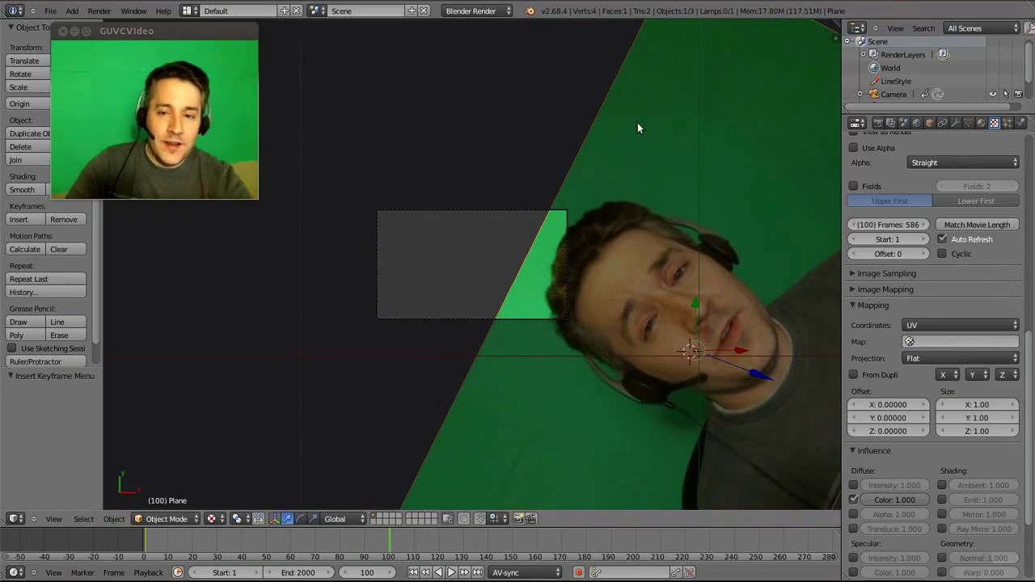
key(r)
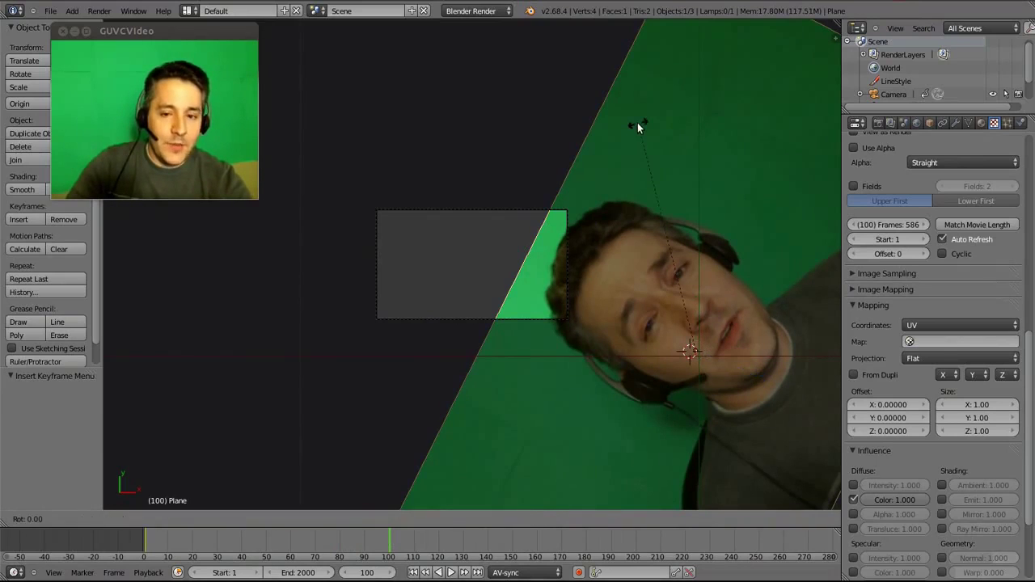
key(x)
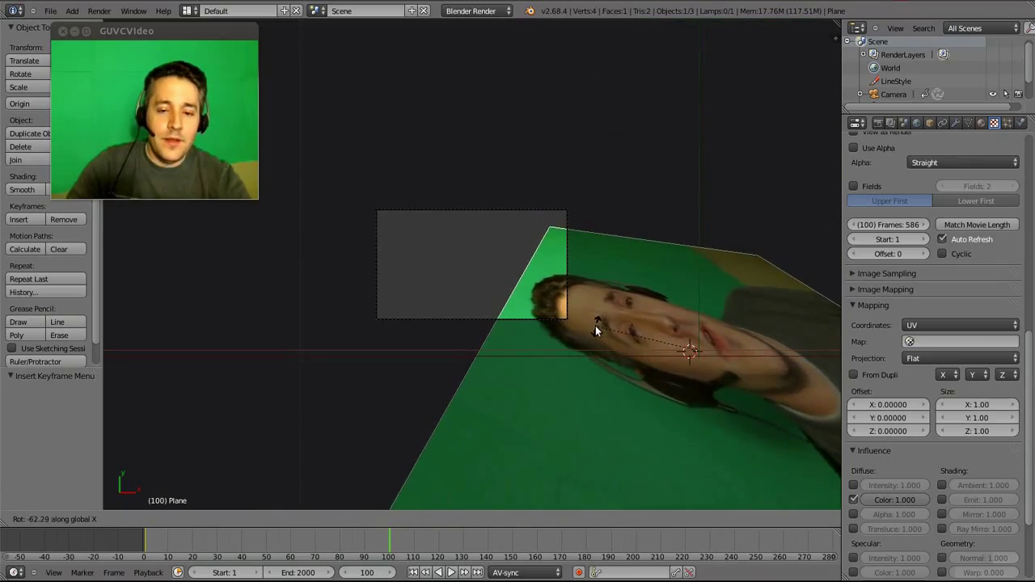
click(595, 327)
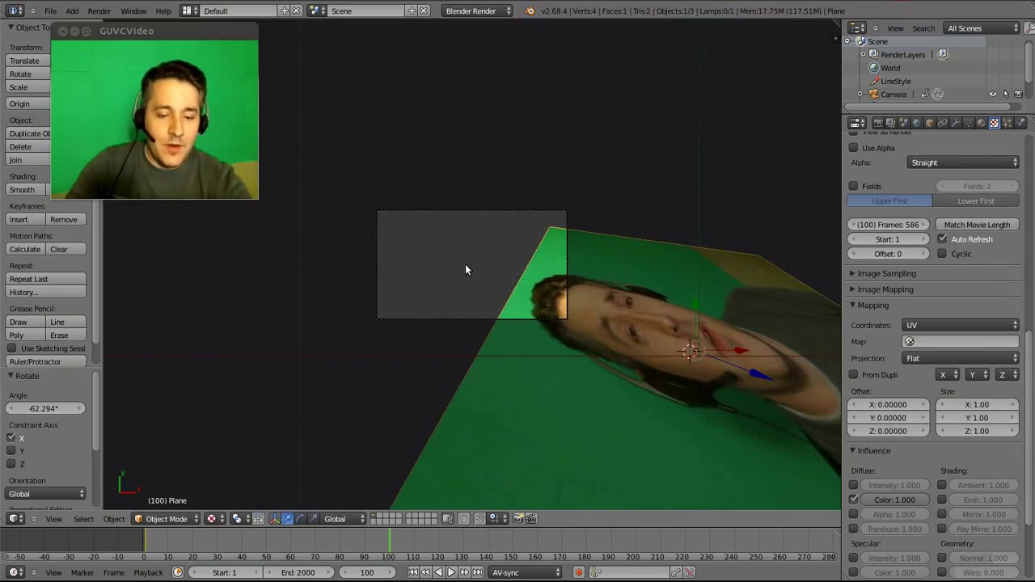
key(i)
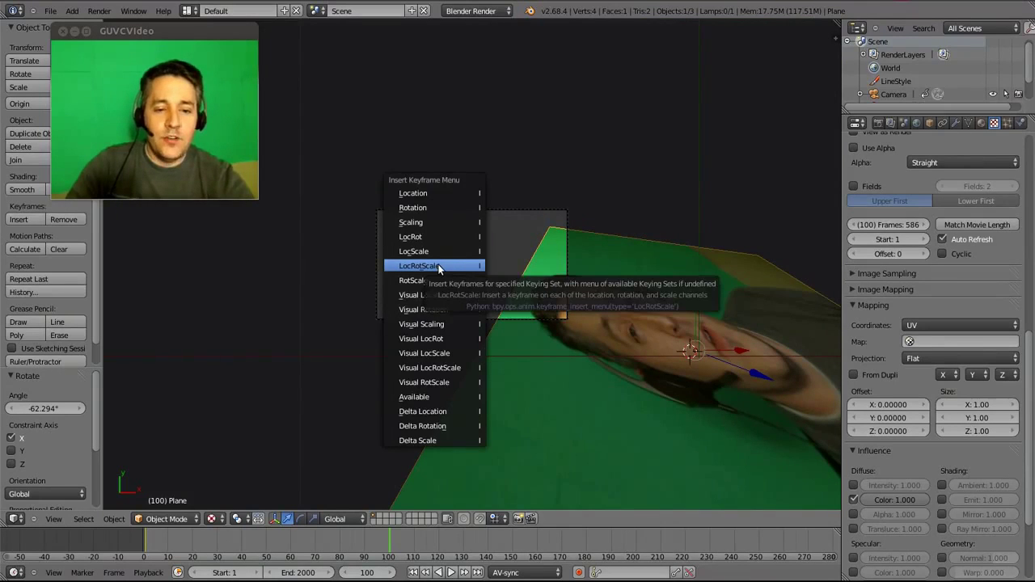
click(437, 266)
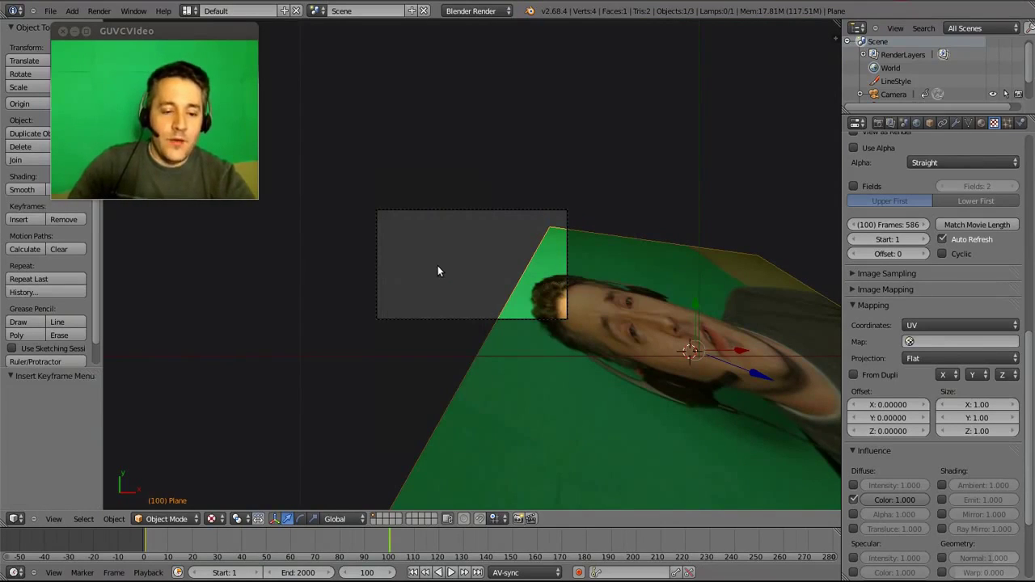
Show the scene's render settings at frame 1 and jump ahead to the plane's keyframe at frame 100
click(139, 543)
mouse_move(139, 543)
mouse_down()
mouse_move(361, 554)
mouse_move(147, 554)
mouse_move(408, 550)
mouse_move(145, 550)
mouse_up()
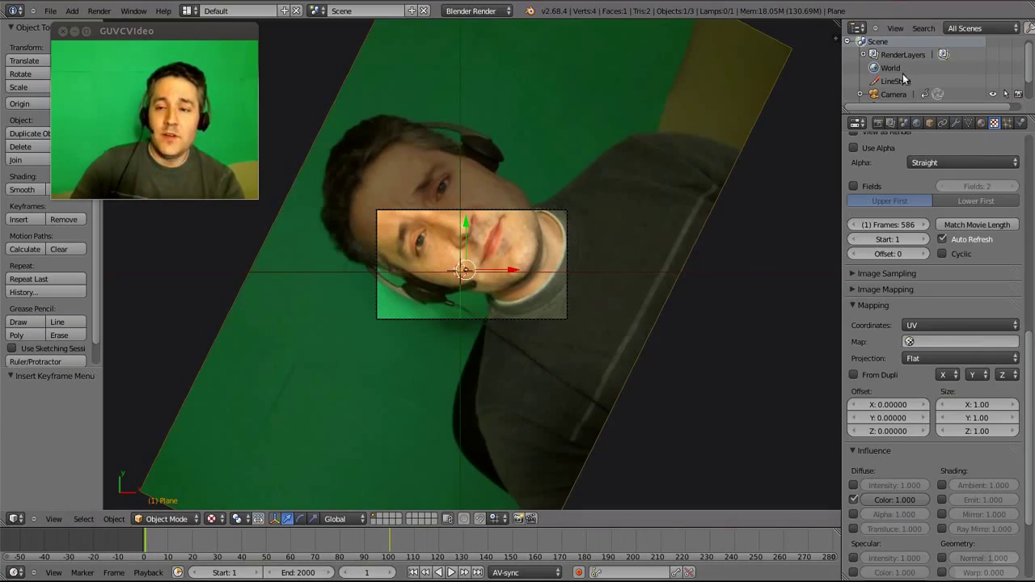
click(878, 122)
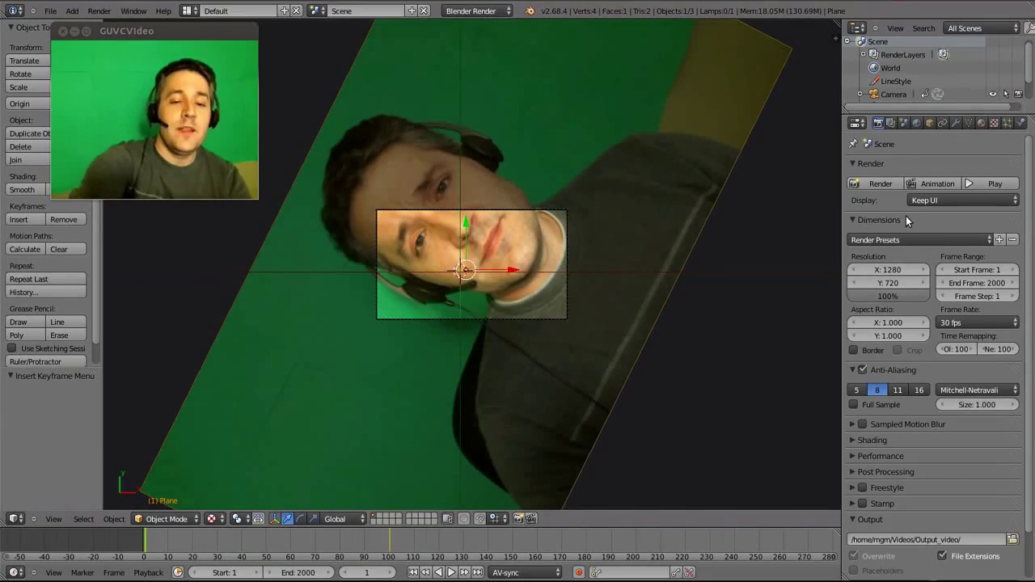
key(Up)
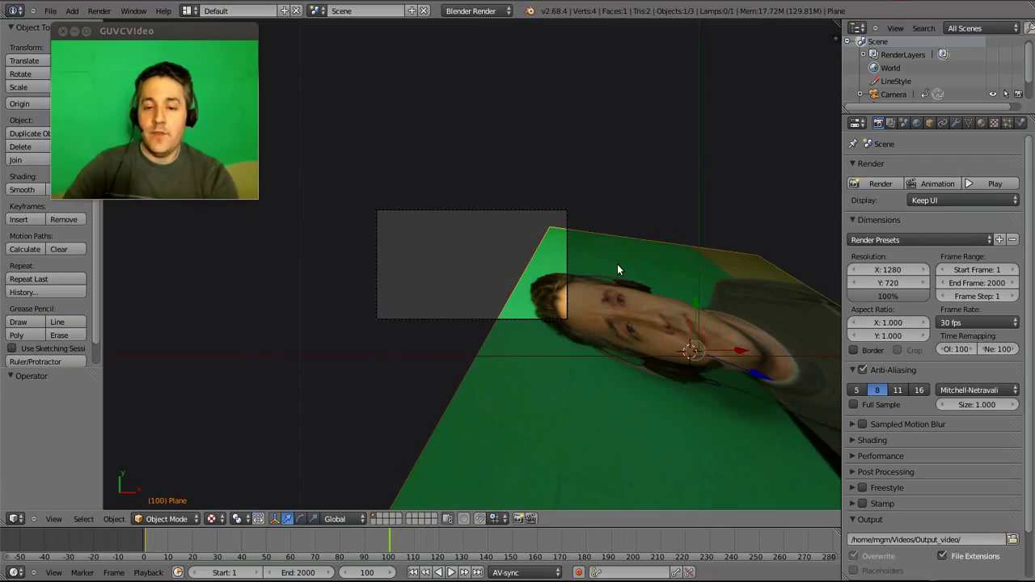
Try to delete the plane's keyframe at frame 100 through the active keying set
right_click(518, 209)
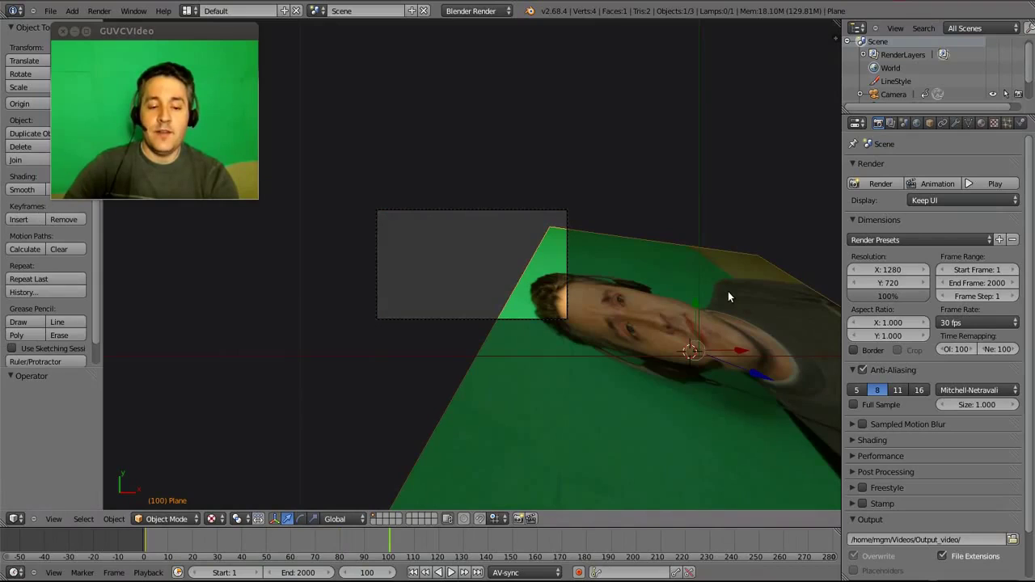
click(396, 544)
drag(396, 544, 388, 547)
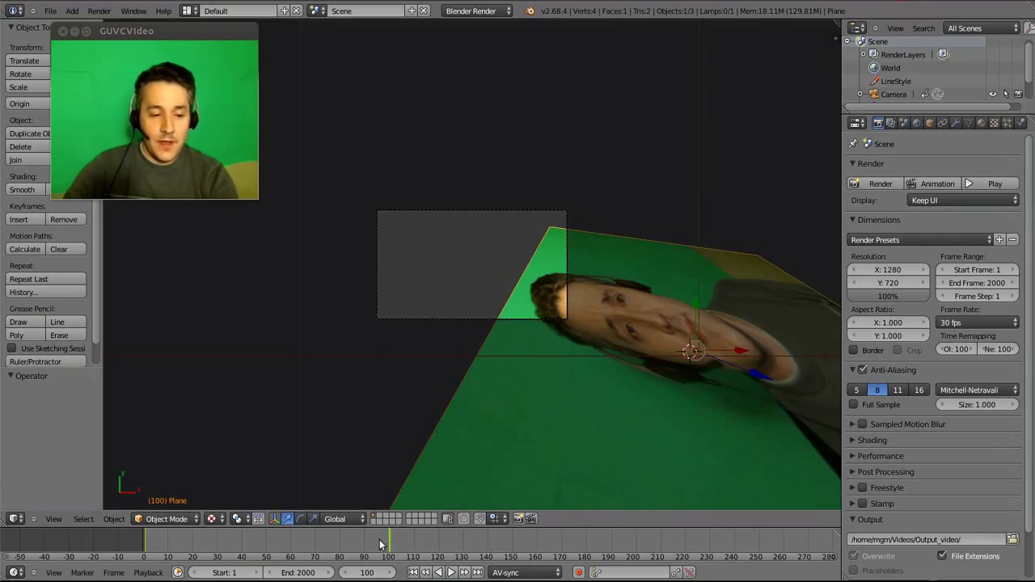
click(413, 544)
drag(417, 552, 388, 549)
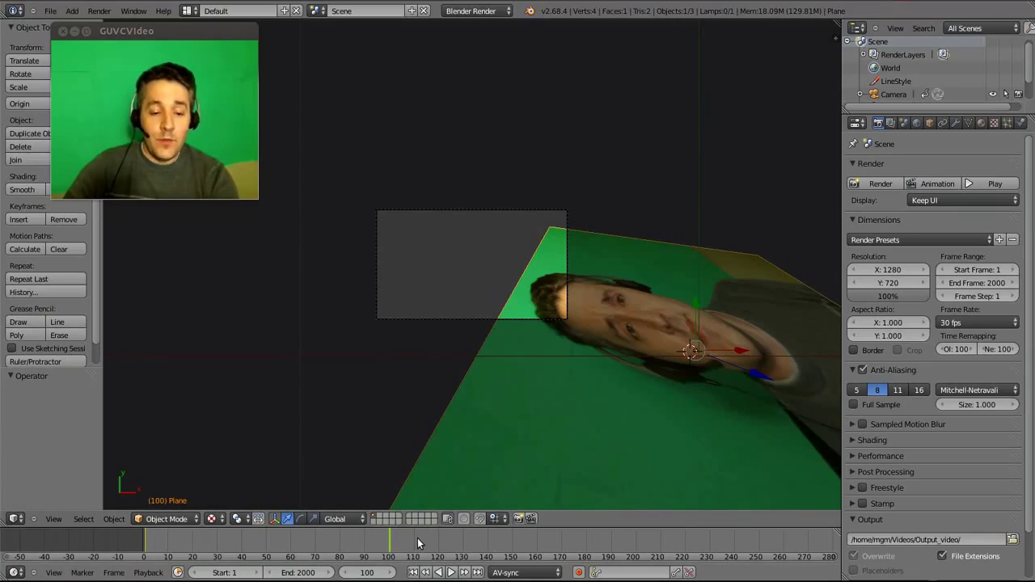
click(689, 572)
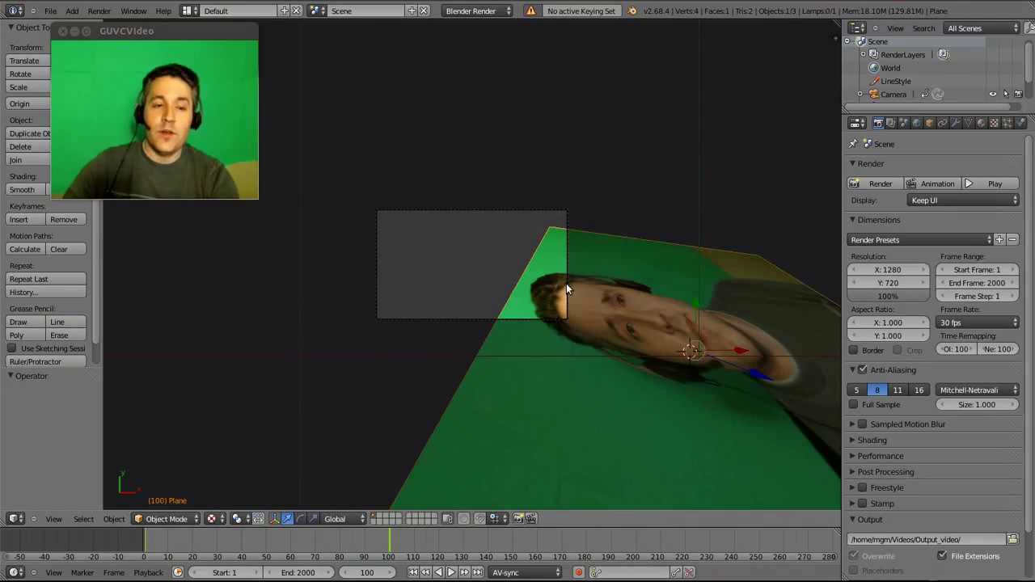
Select the camera and clear all of its keyframe animation
right_click(505, 211)
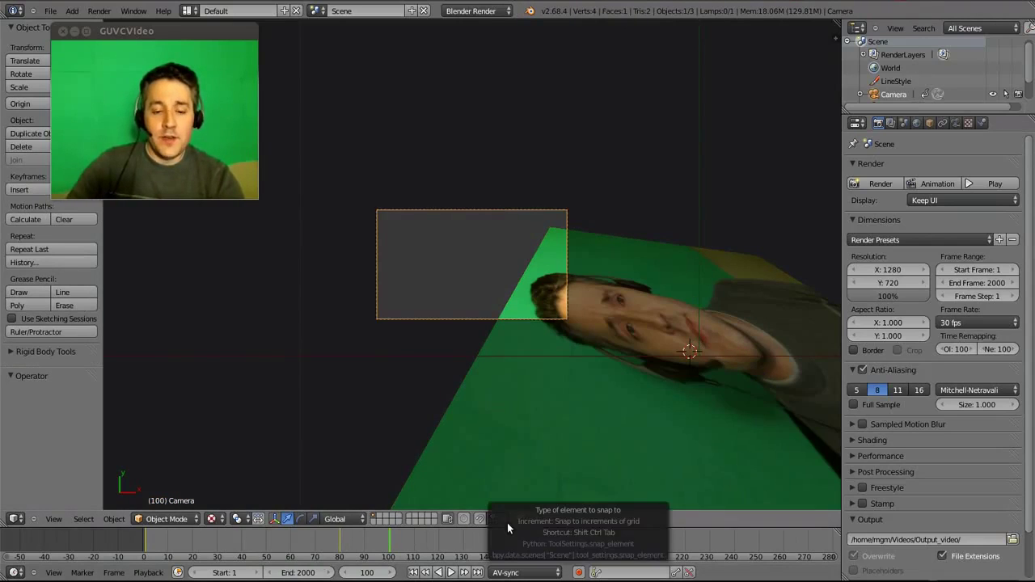
click(114, 519)
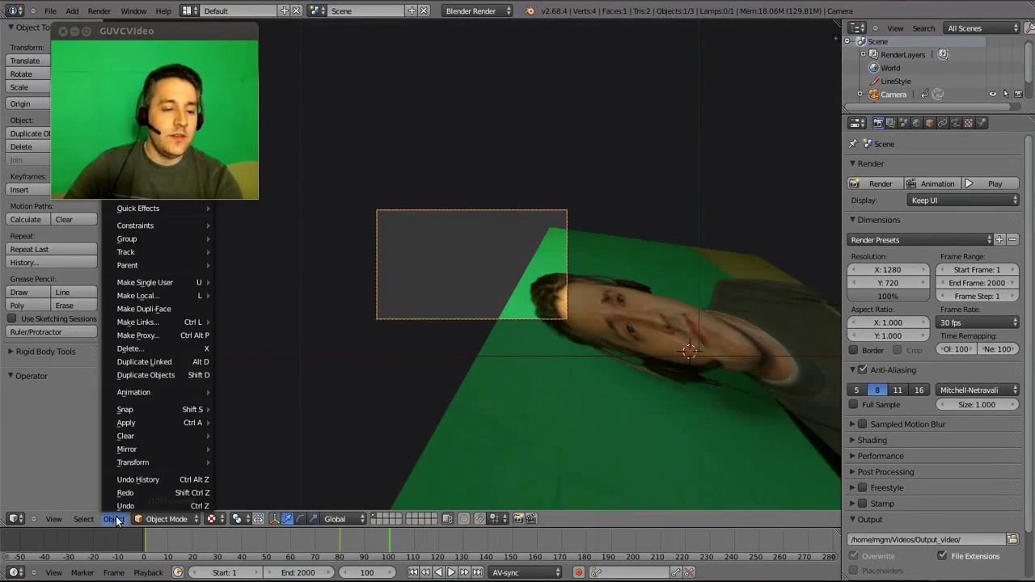
mouse_move(152, 393)
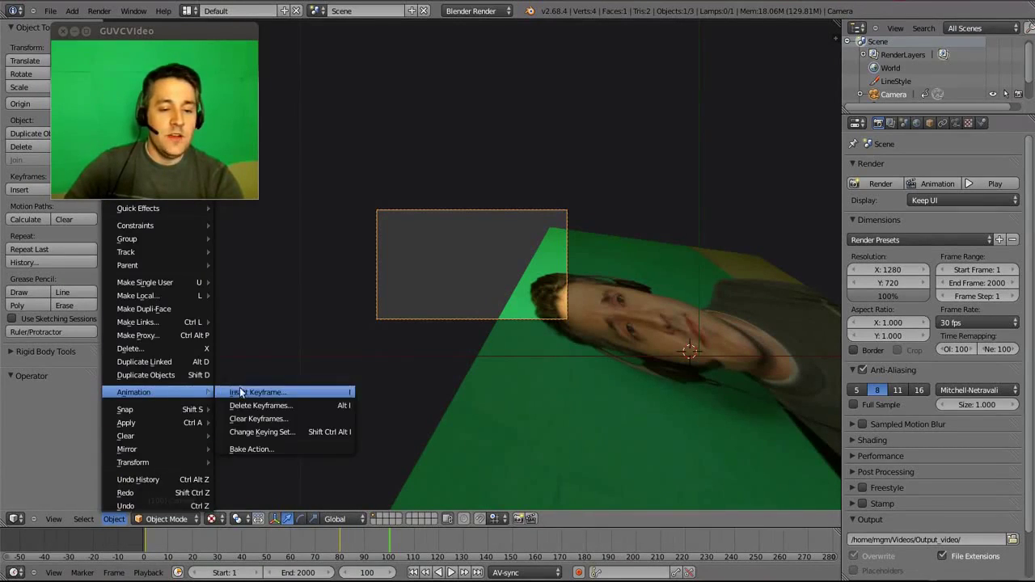
click(295, 419)
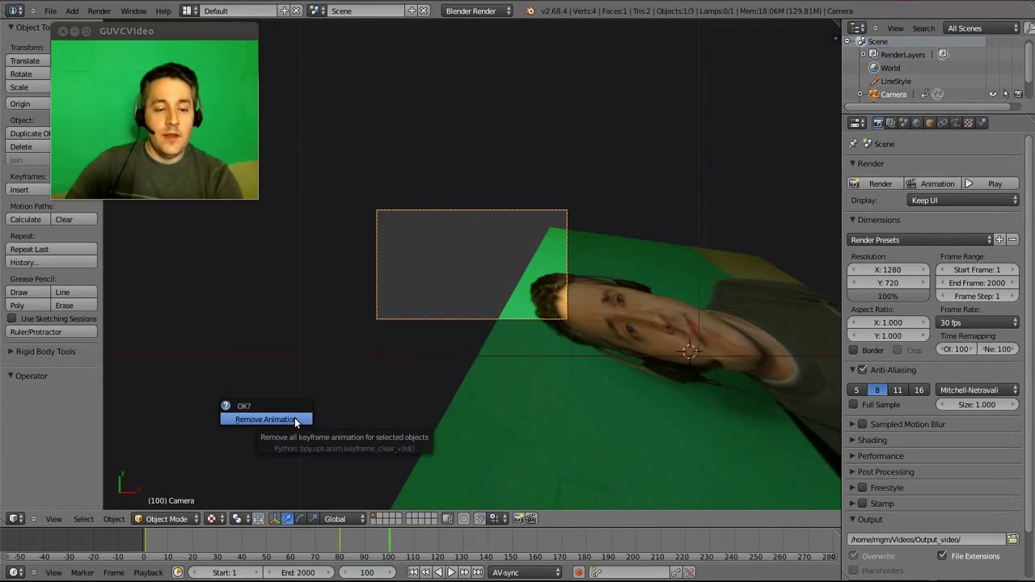
click(258, 420)
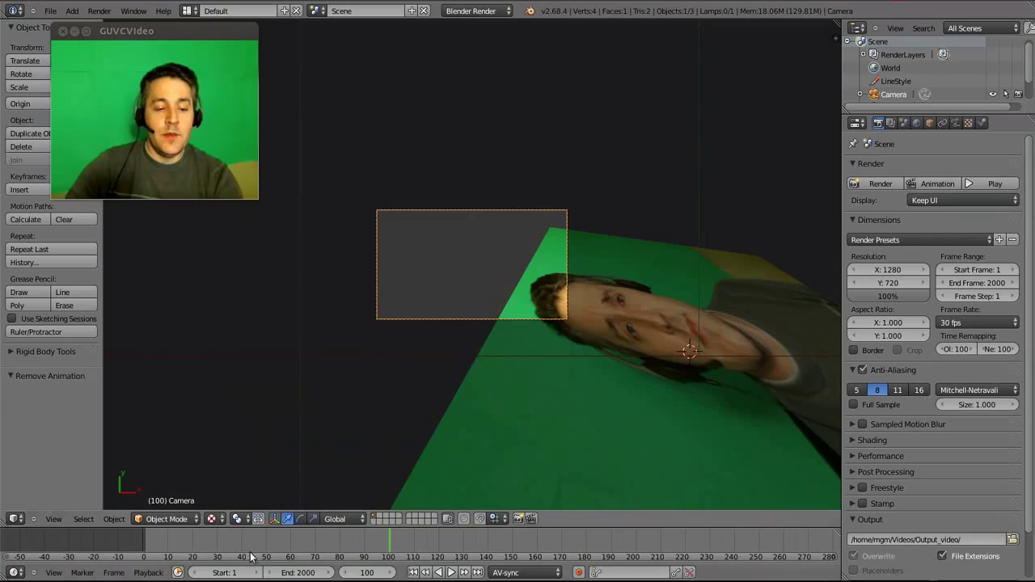
Return to frame 1 and clear all keyframe animation from the video plane
click(219, 542)
drag(226, 541, 145, 549)
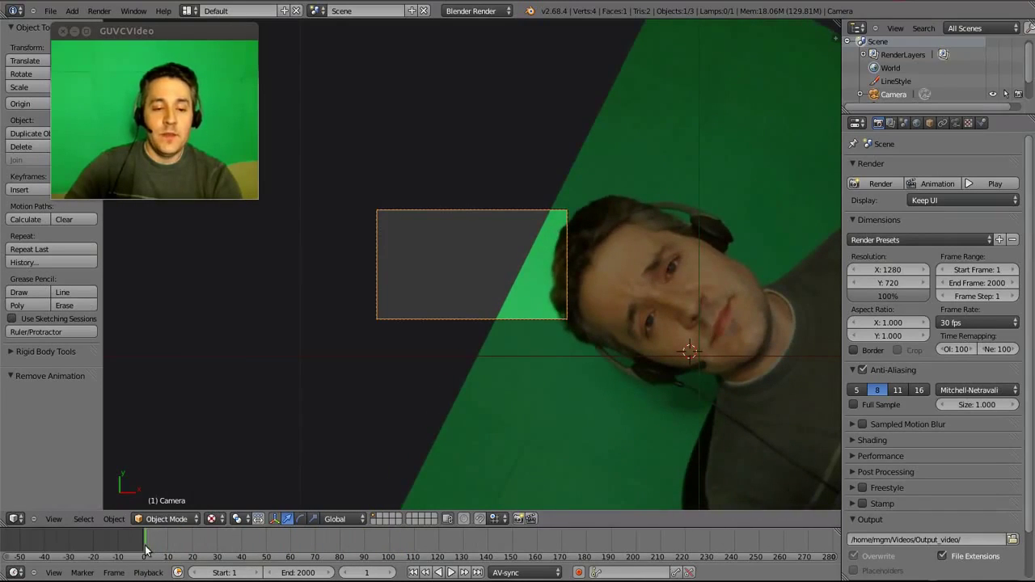
right_click(706, 210)
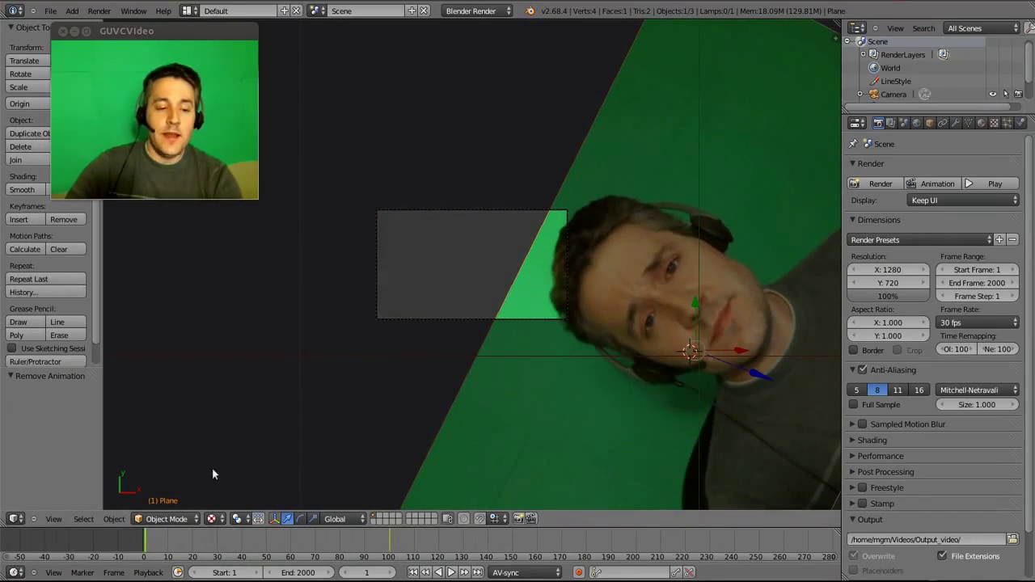
click(114, 518)
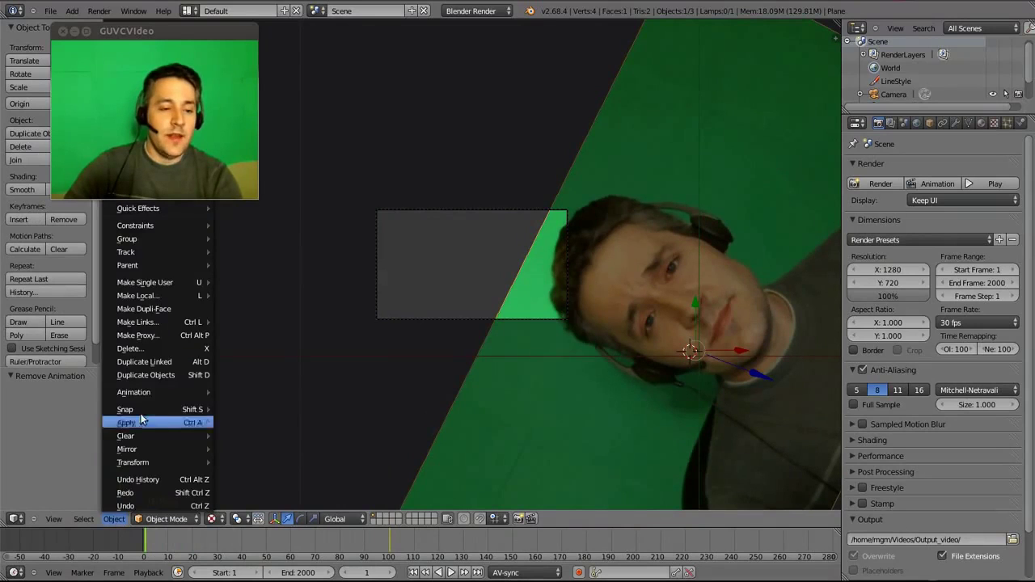
mouse_move(145, 393)
click(247, 418)
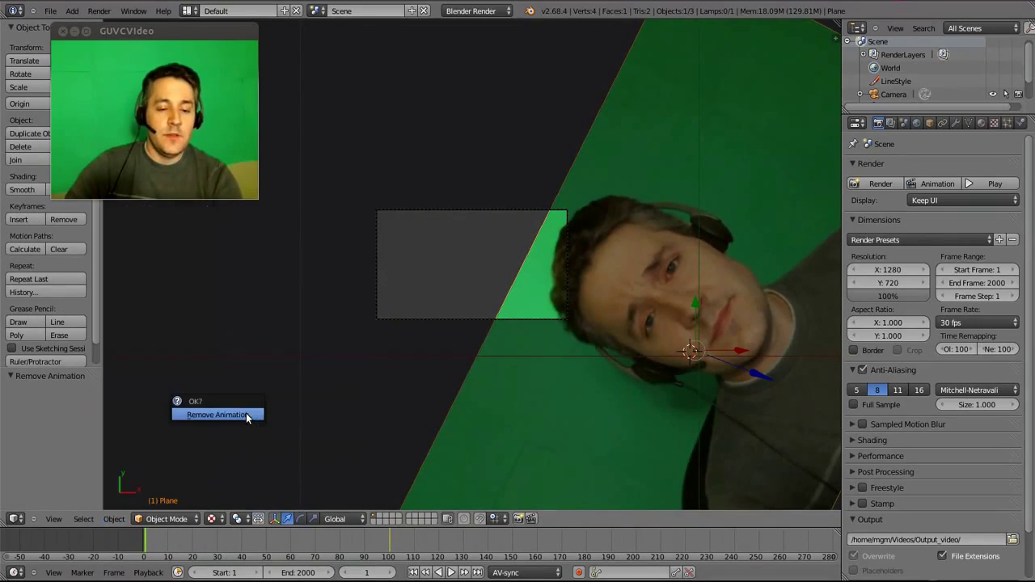
click(242, 418)
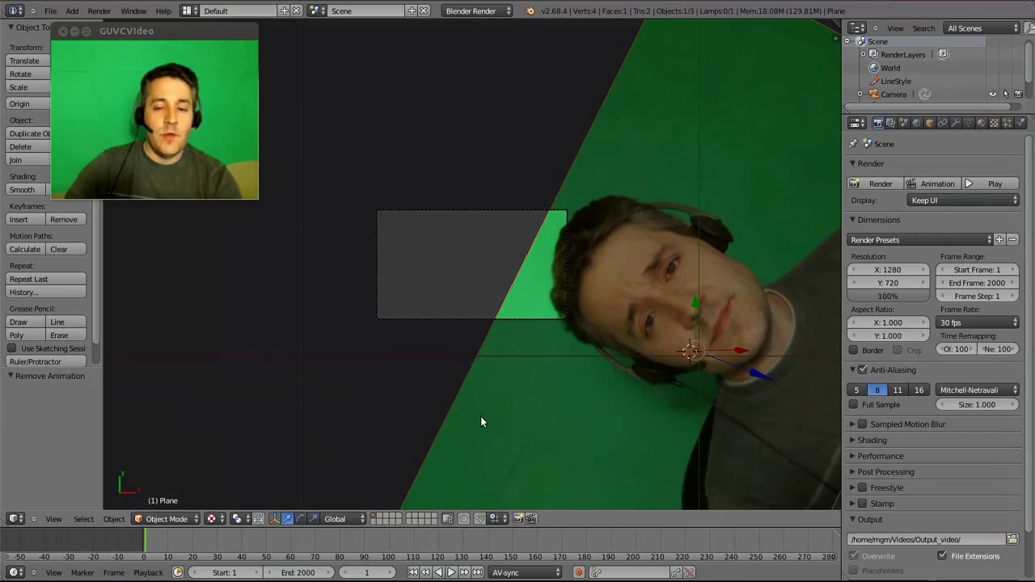